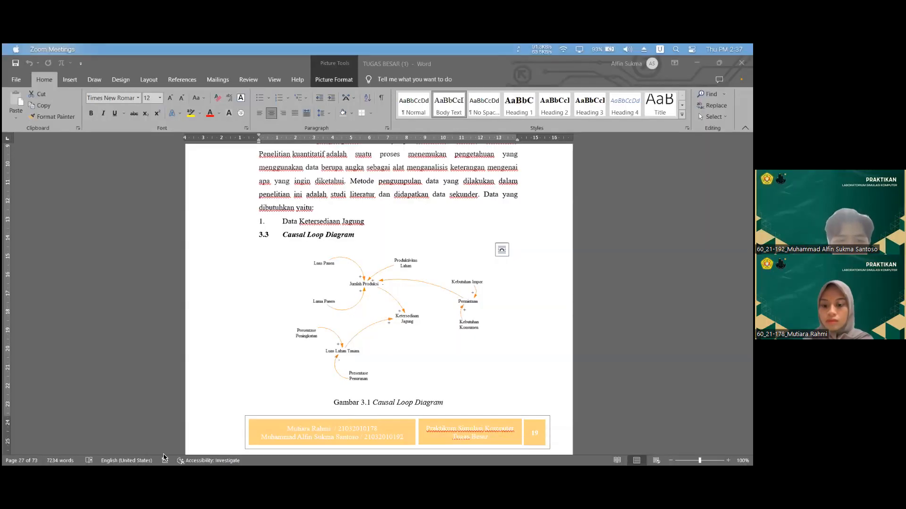
# Open the Vensim model 60_Selasa 1_Modul Vensim_CLD from the program folder and show its whole causal loop diagram.
pyautogui.click(457, 265)
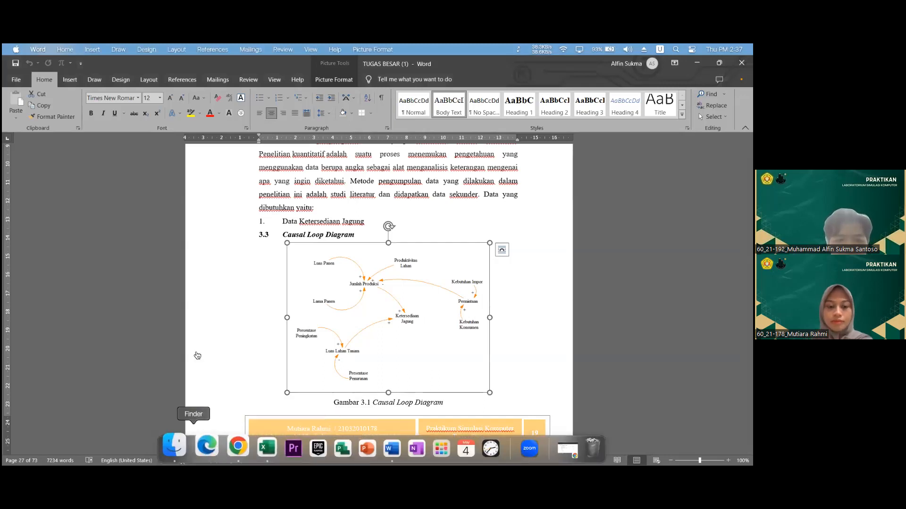
pyautogui.hotkey('alt', 'Tab')
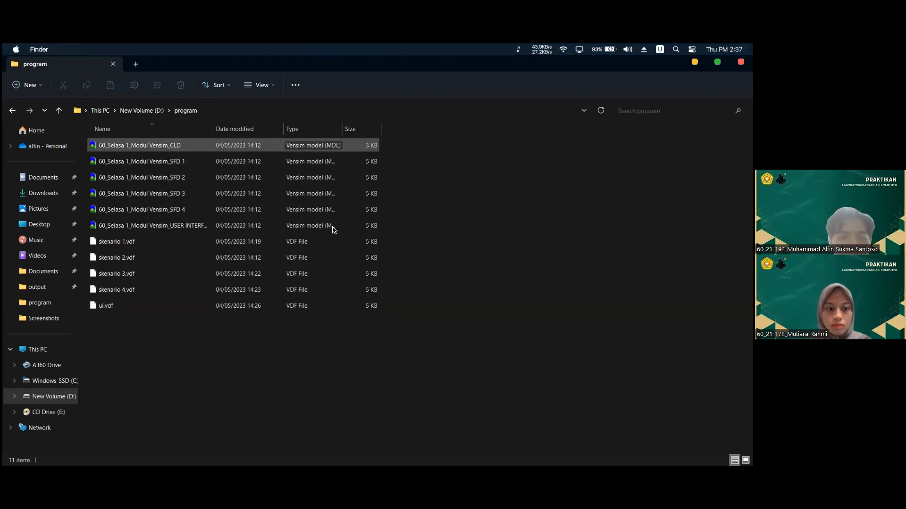
pyautogui.click(446, 233)
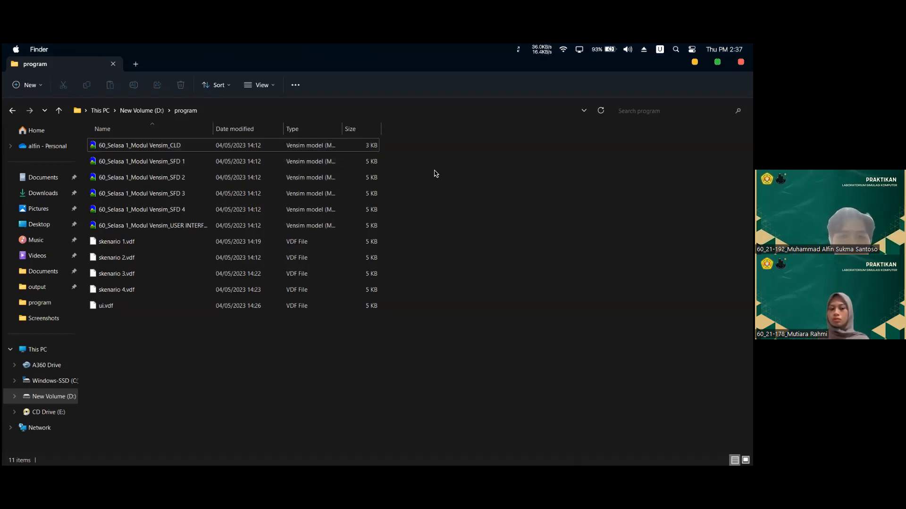
pyautogui.click(347, 144)
pyautogui.click(429, 159)
pyautogui.click(362, 148)
pyautogui.doubleClick(361, 148)
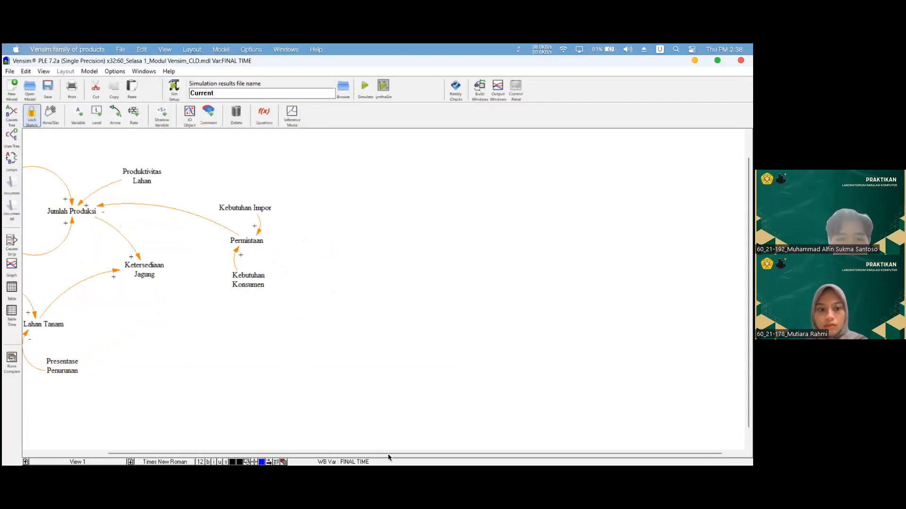
pyautogui.moveTo(388, 454); pyautogui.dragTo(253, 446)
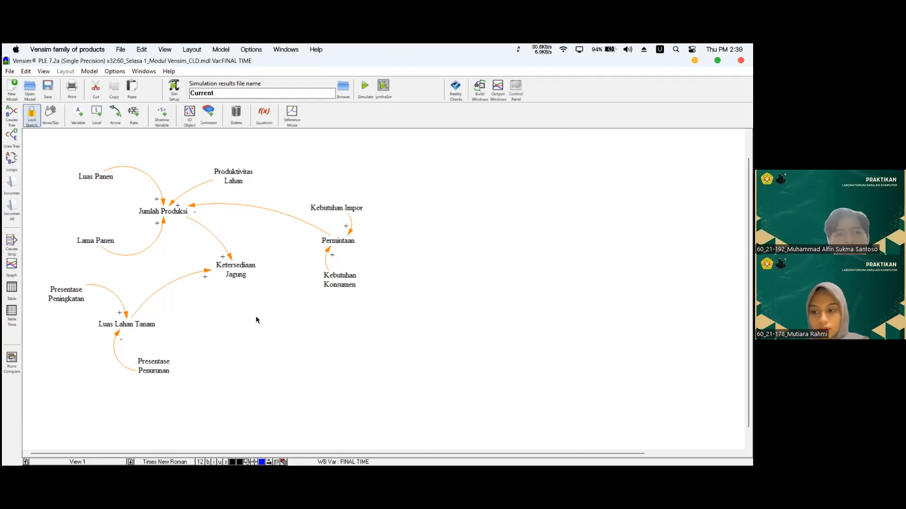
# Open the Vensim model 60_Selasa 1_Modul Vensim_SFD 1 from the program folder.
pyautogui.moveTo(264, 463)
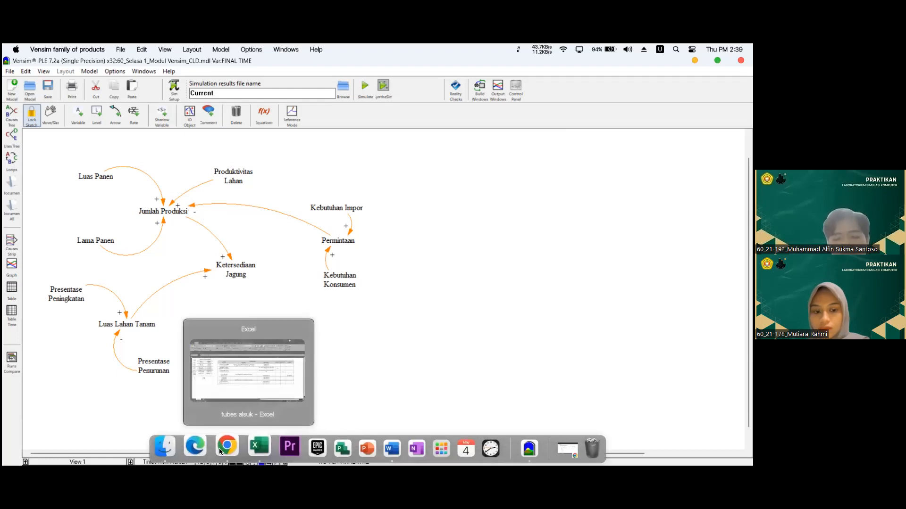
pyautogui.click(183, 453)
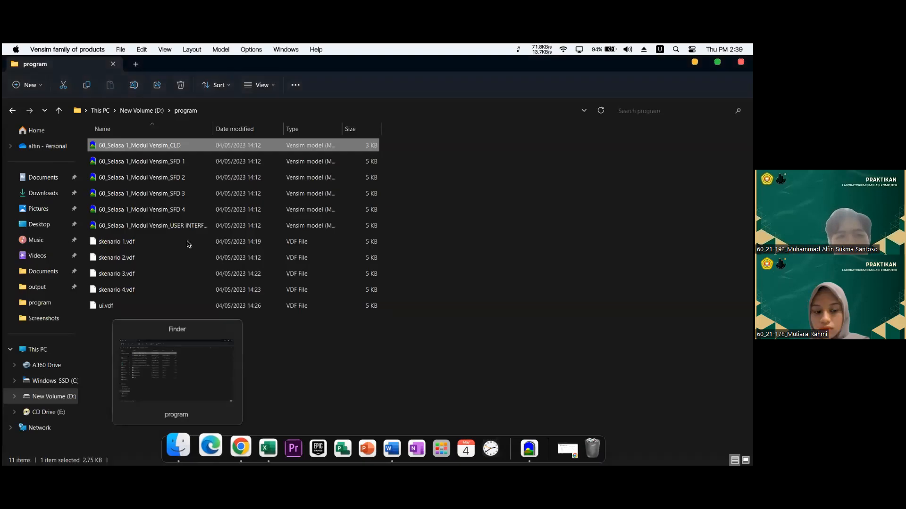
pyautogui.doubleClick(224, 162)
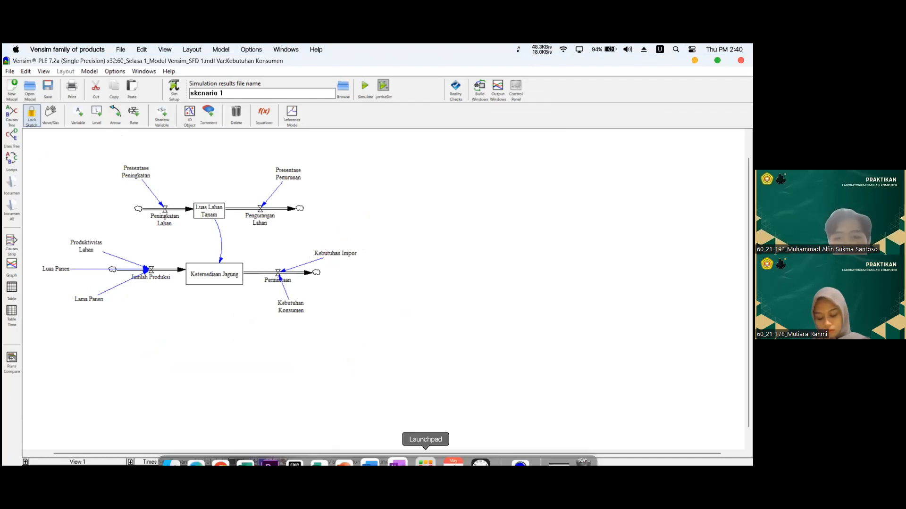
# Switch back to the CLD model to review its causal loop diagram.
pyautogui.click(520, 456)
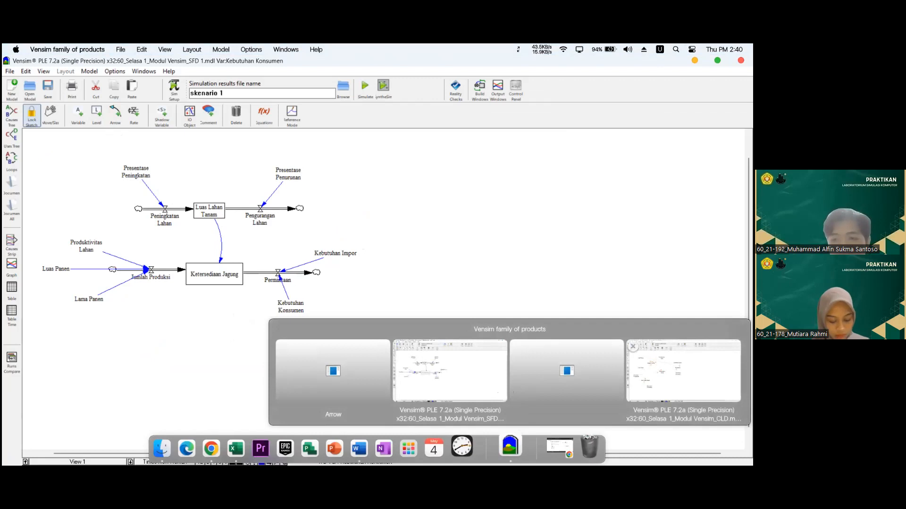
pyautogui.click(683, 370)
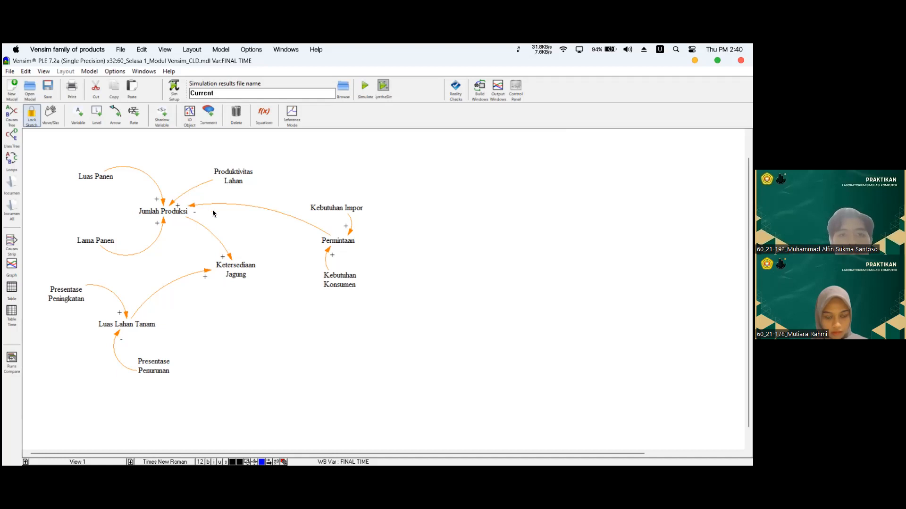
pyautogui.moveTo(448, 463)
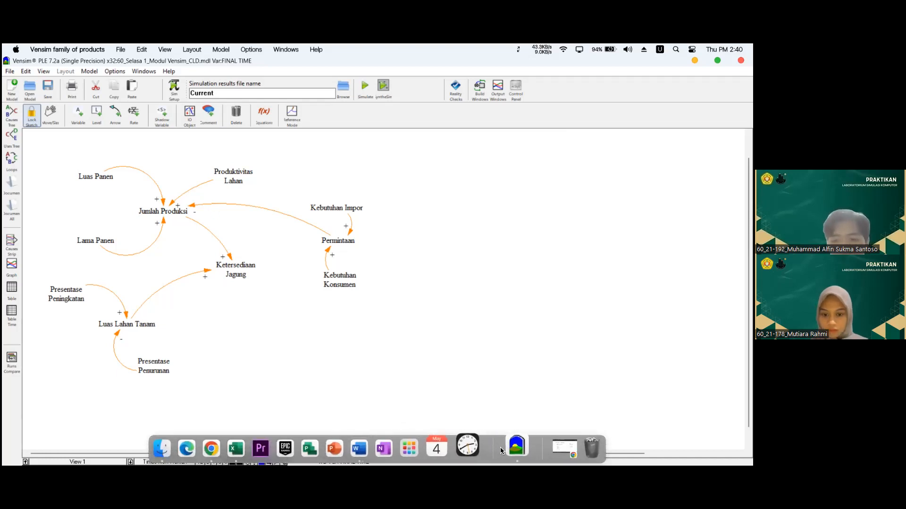
pyautogui.moveTo(504, 449)
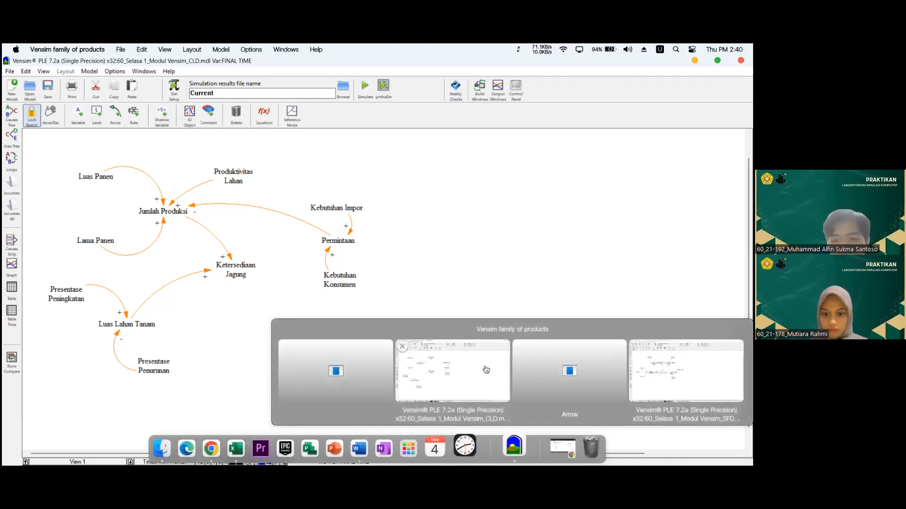
pyautogui.click(469, 371)
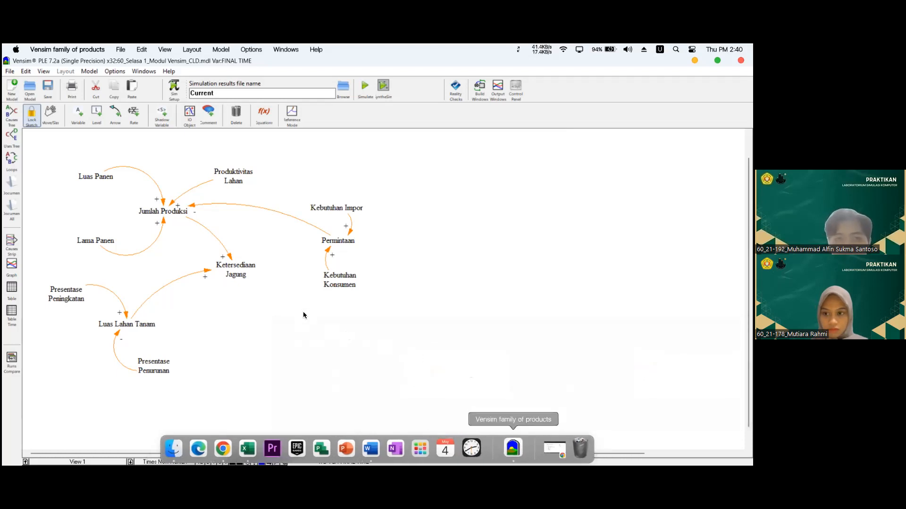
pyautogui.moveTo(514, 446)
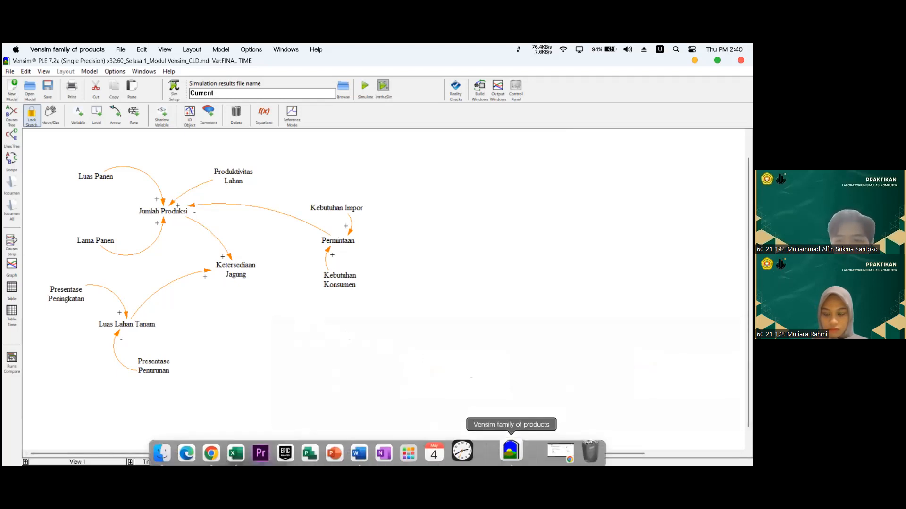
# In the SFD 1 model, inspect the equations of Presentase Penurunan, Luas Lahan Tanam and Ketersediaan Jagung.
pyautogui.click(635, 349)
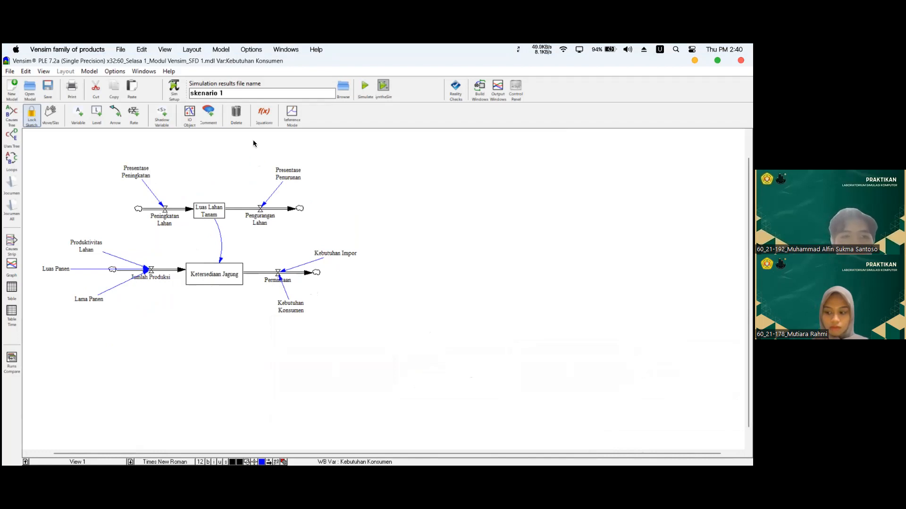
pyautogui.click(263, 115)
pyautogui.click(293, 172)
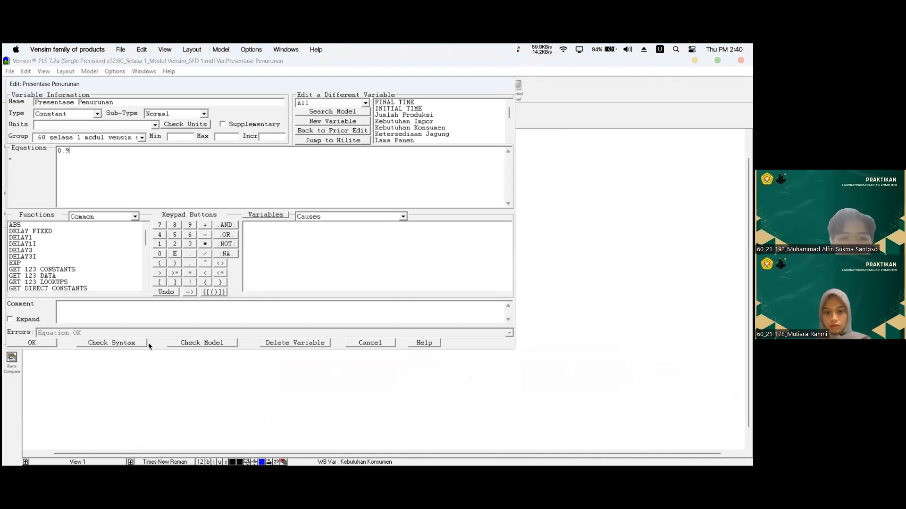
pyautogui.click(15, 342)
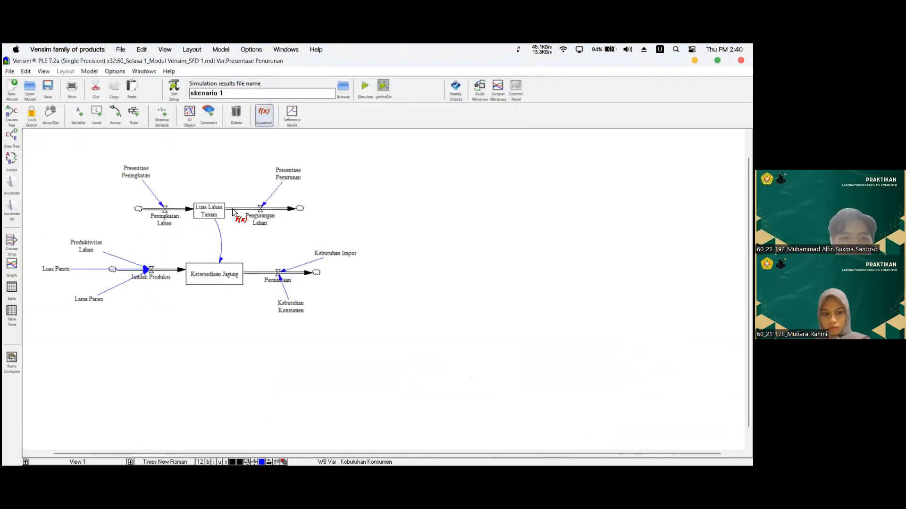
pyautogui.click(216, 212)
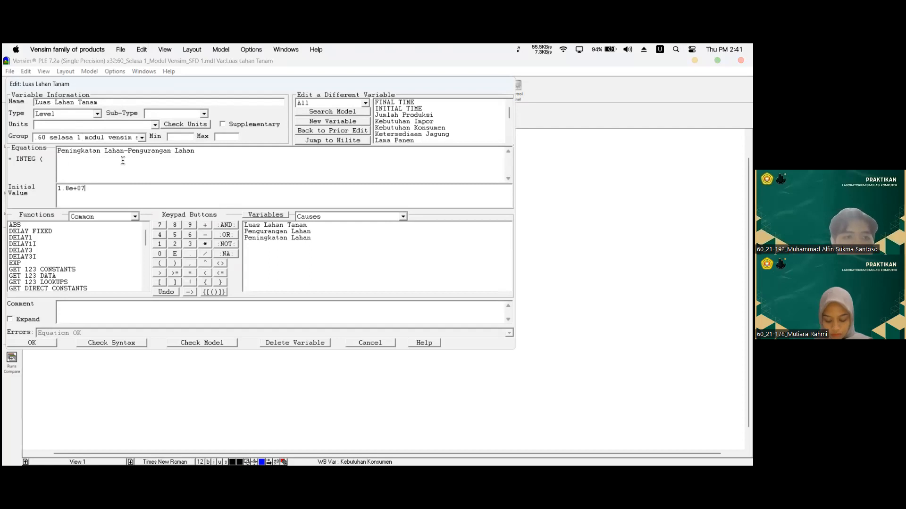
pyautogui.click(44, 340)
pyautogui.click(213, 273)
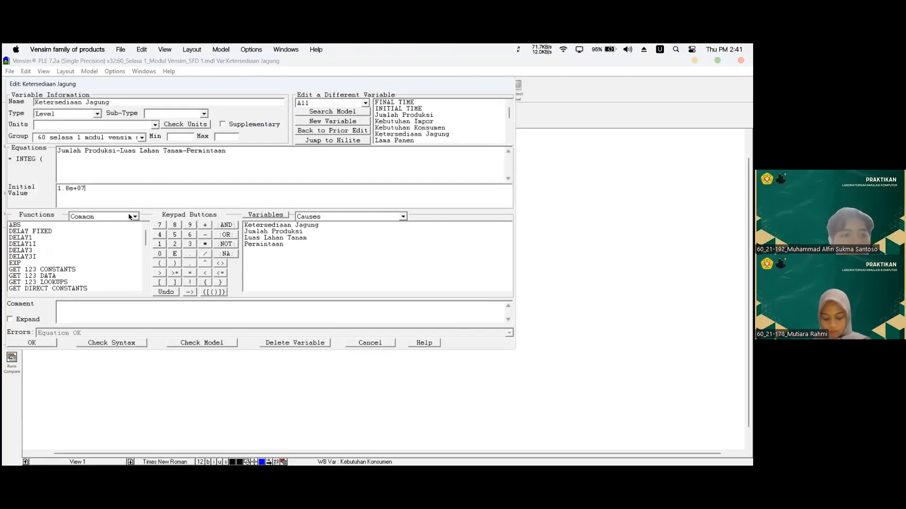
pyautogui.click(44, 341)
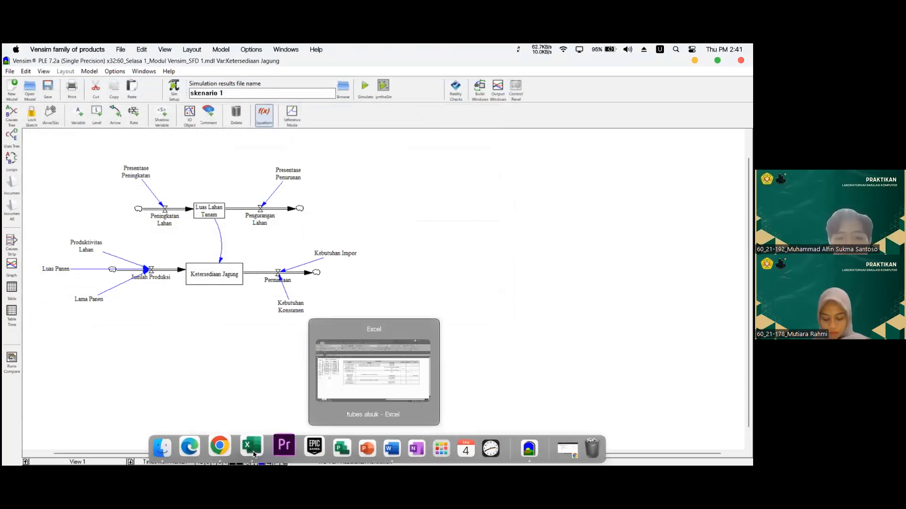
# Switch to the tubes alsuk workbook in Excel and examine the Real and Simulasi columns of Total Ketersediaan Jagung.
pyautogui.click(254, 454)
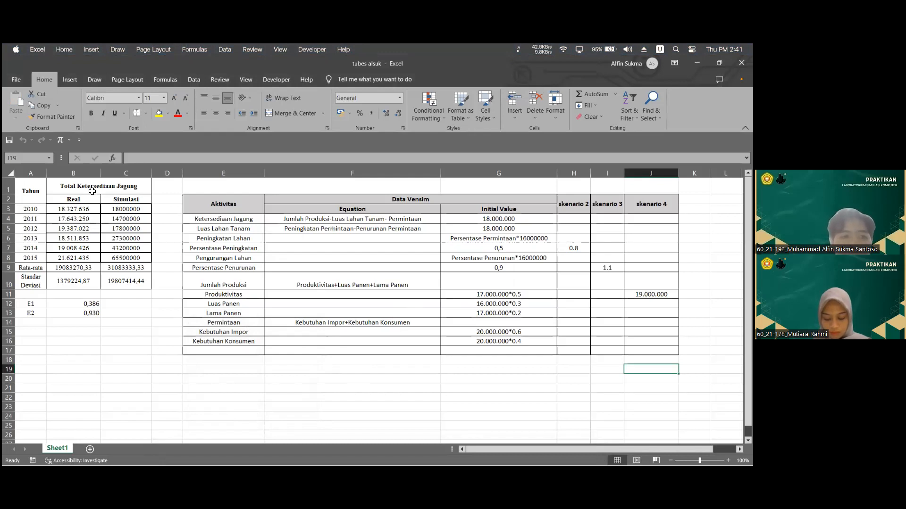
pyautogui.moveTo(86, 200); pyautogui.dragTo(87, 282)
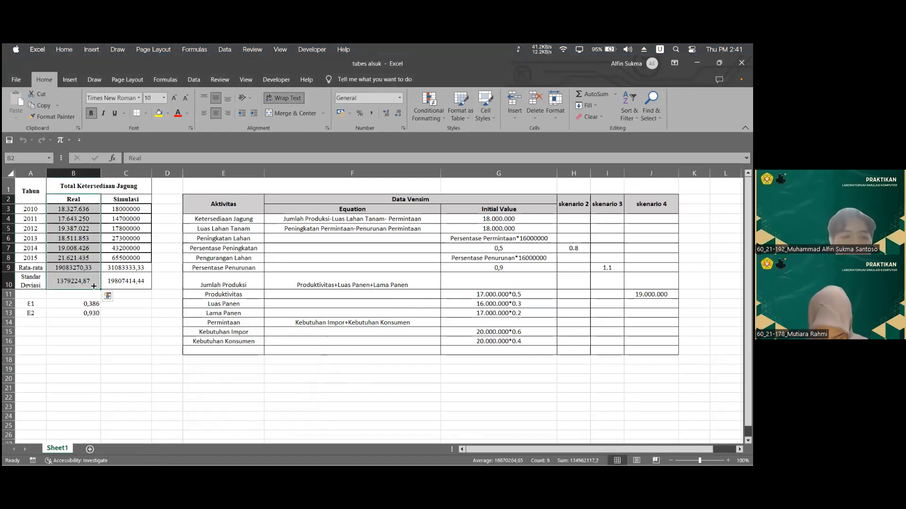
pyautogui.click(141, 310)
pyautogui.moveTo(134, 194); pyautogui.dragTo(137, 286)
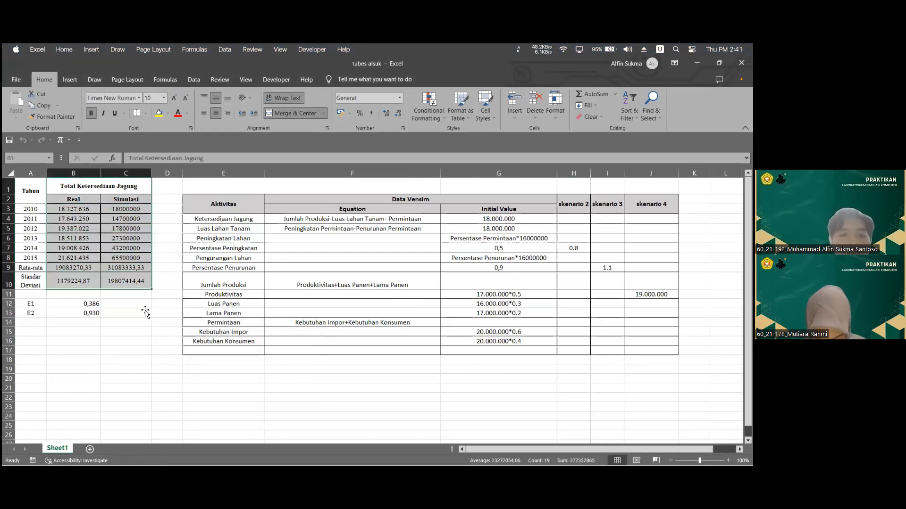
pyautogui.click(146, 311)
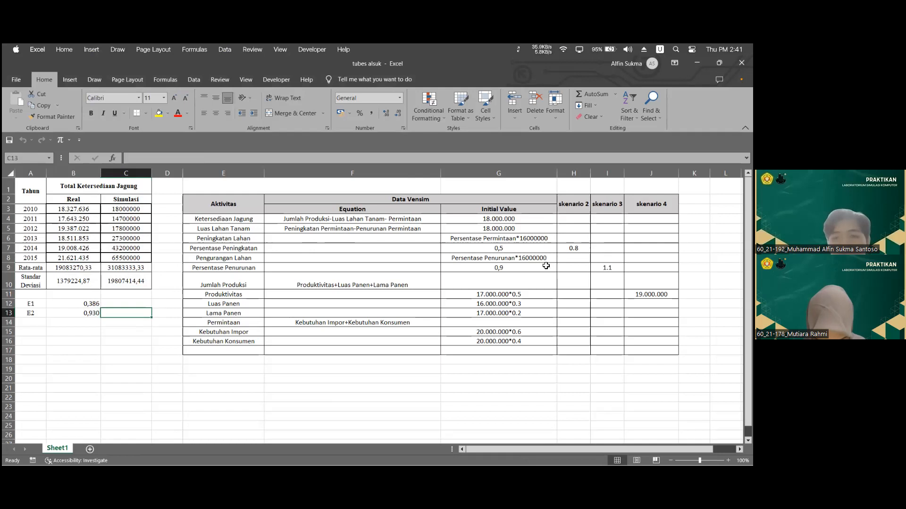
# Compare the changed values for skenario 2, 3 and 4 with the base Initial Value column.
pyautogui.click(571, 249)
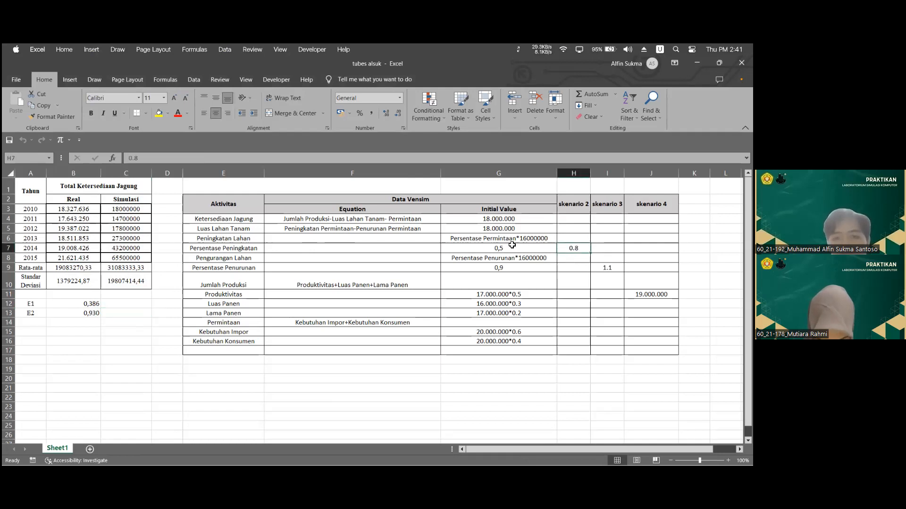
pyautogui.click(486, 246)
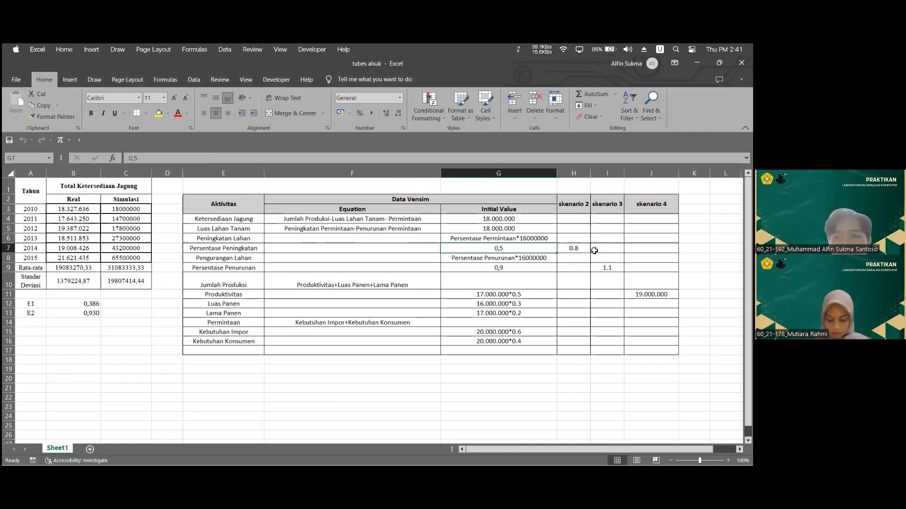
pyautogui.click(600, 266)
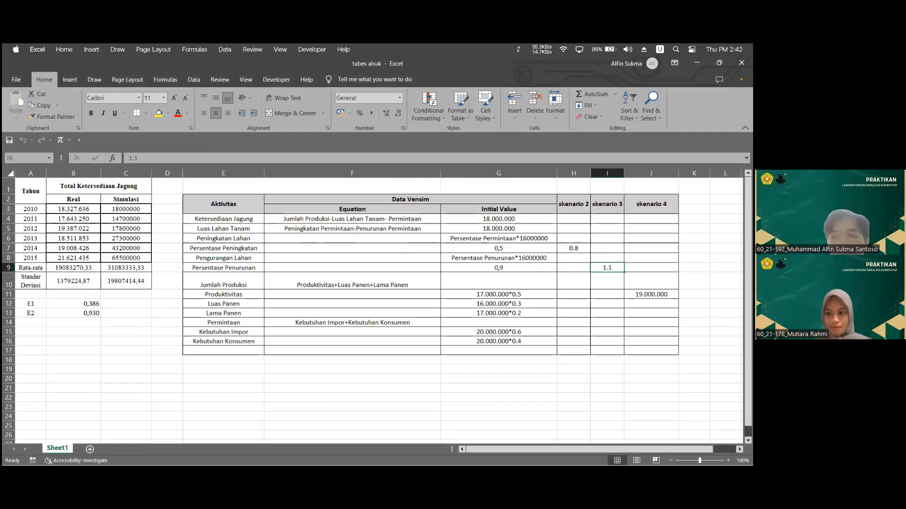
pyautogui.click(651, 294)
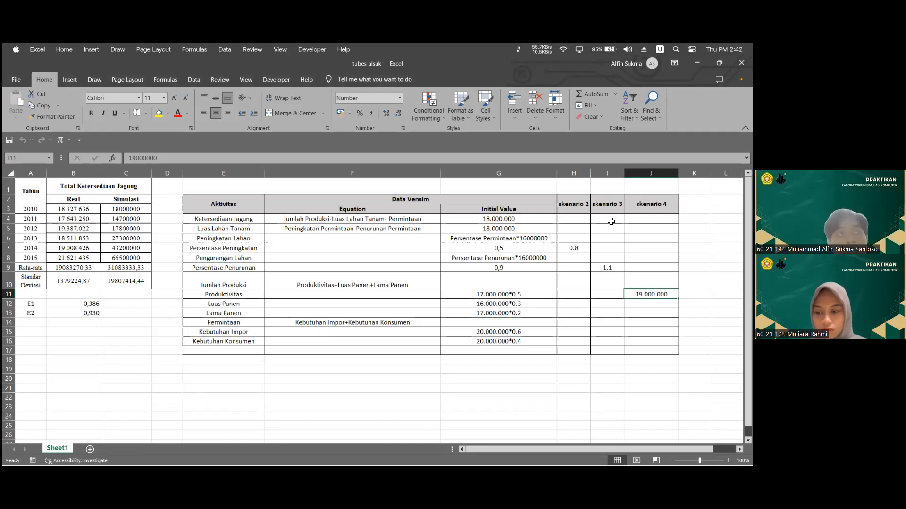
# Examine the Data Vensim table, especially the Equation column entries for each Aktivitas.
pyautogui.moveTo(693, 360); pyautogui.dragTo(349, 198)
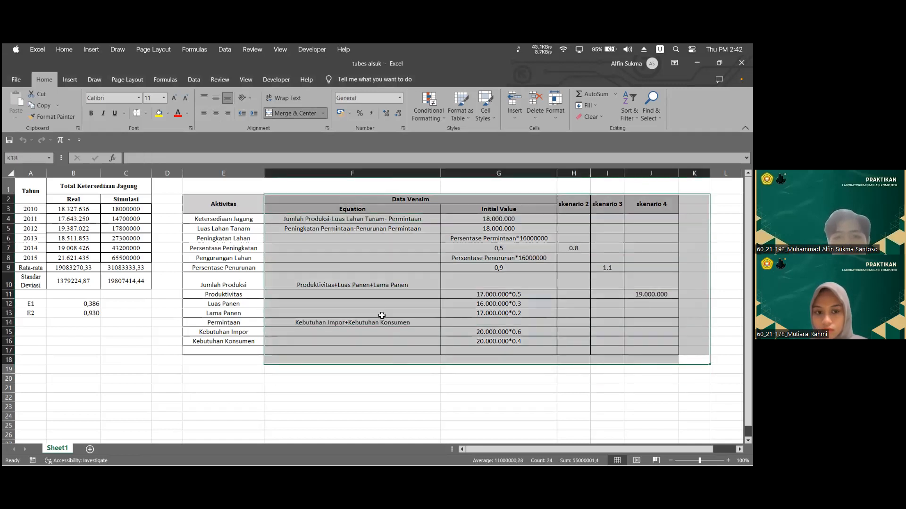
pyautogui.click(391, 392)
pyautogui.click(404, 219)
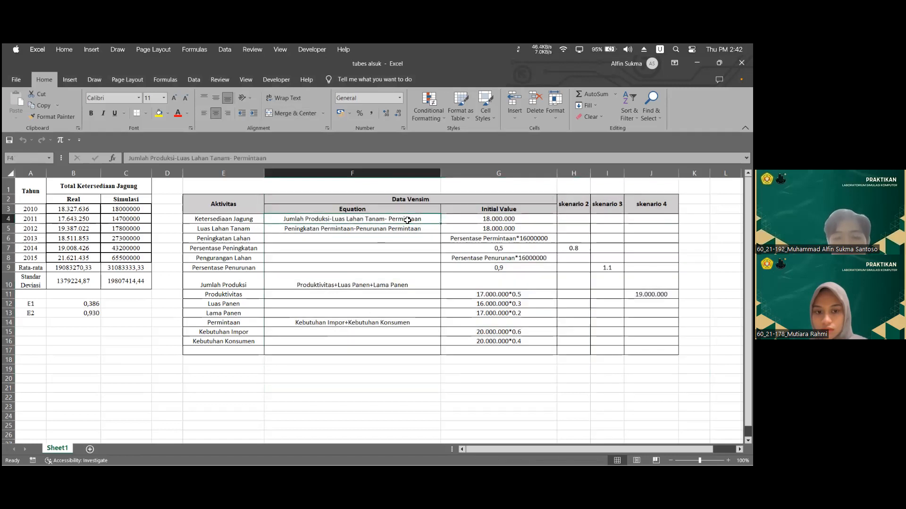
pyautogui.moveTo(407, 221); pyautogui.dragTo(421, 350)
pyautogui.click(419, 352)
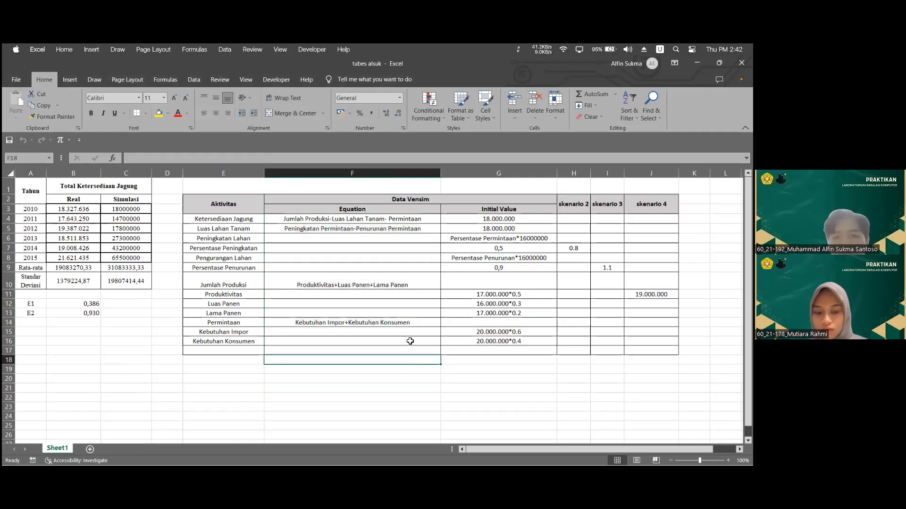
pyautogui.click(409, 343)
pyautogui.moveTo(398, 273); pyautogui.dragTo(401, 210)
pyautogui.click(406, 371)
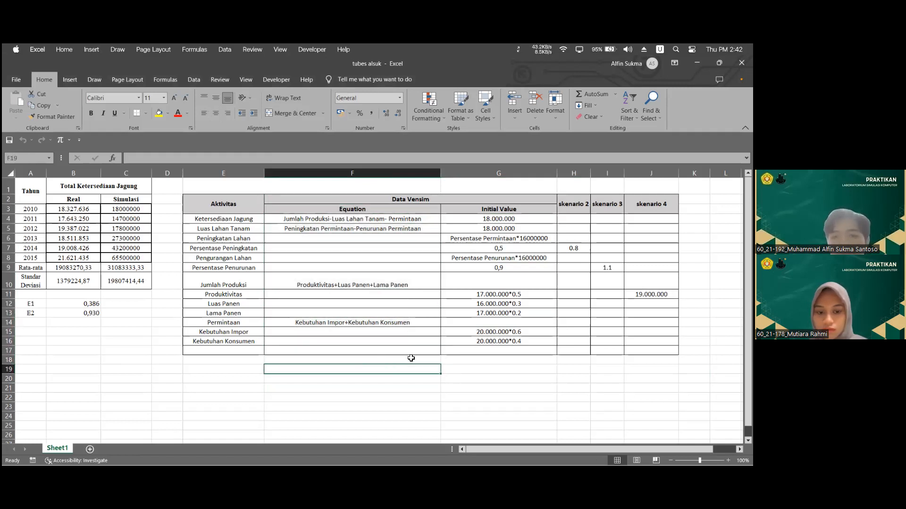
pyautogui.click(486, 360)
pyautogui.click(375, 361)
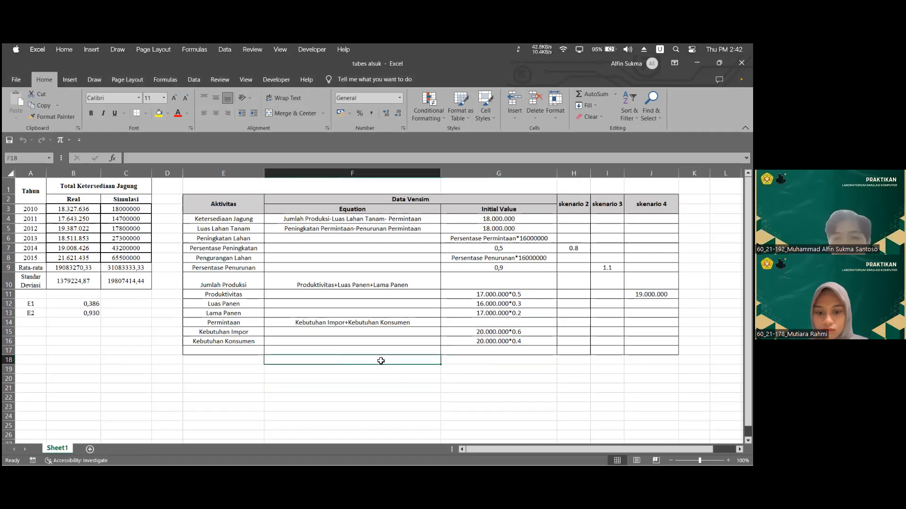
pyautogui.press('Right')
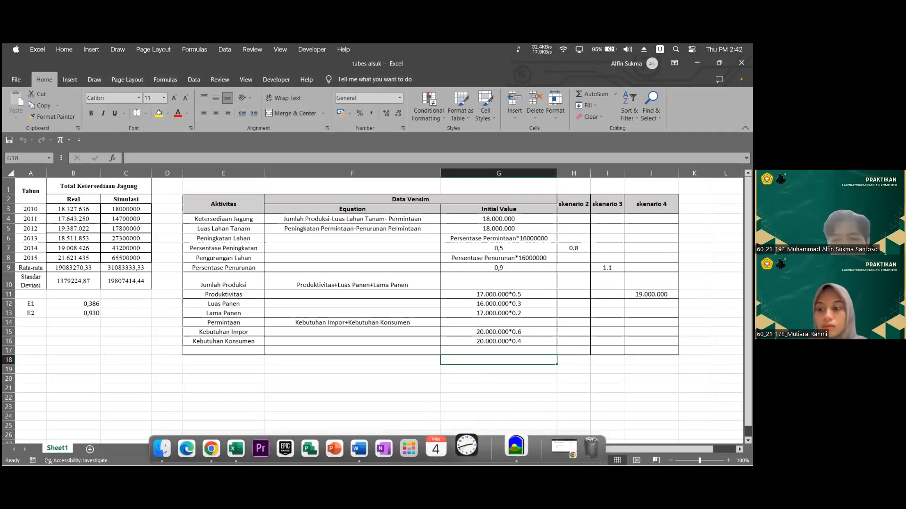
# Switch to Vensim, bring up the SFD 1 stock-flow model and lock its sketch.
pyautogui.moveTo(511, 446)
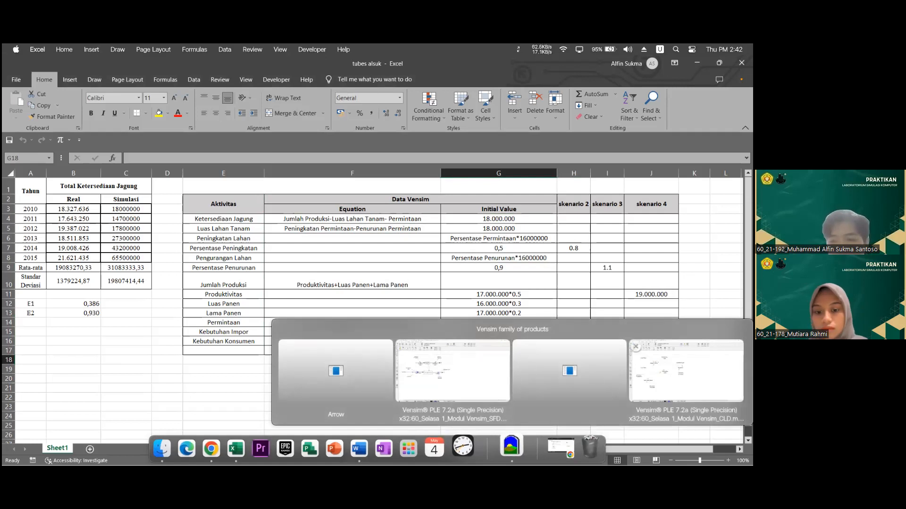
pyautogui.click(686, 371)
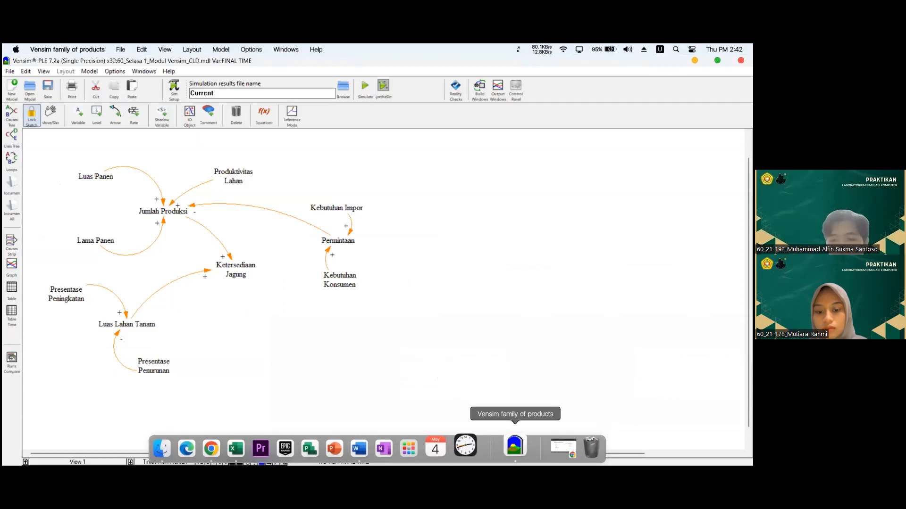
pyautogui.moveTo(506, 456)
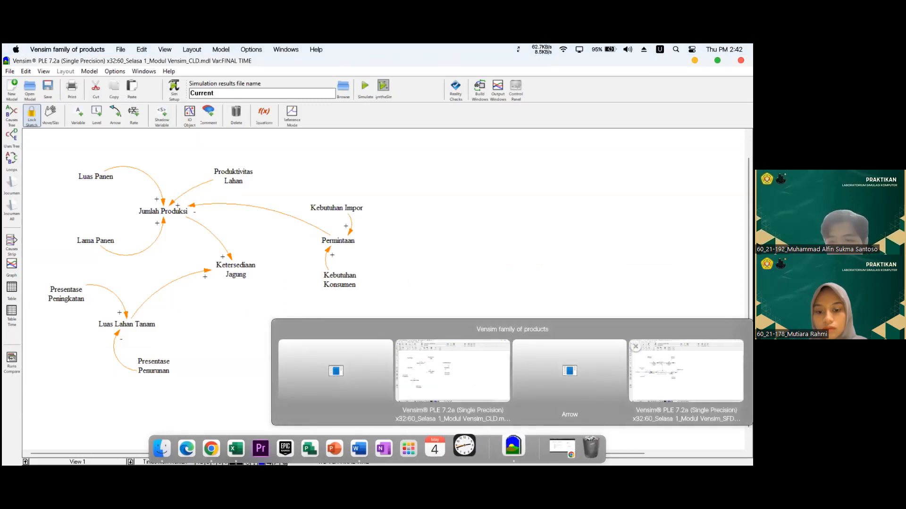
pyautogui.click(670, 373)
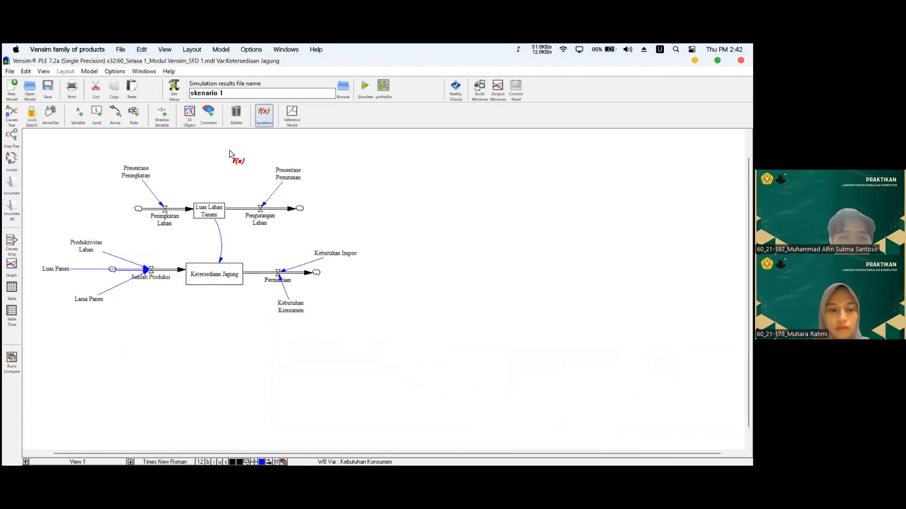
pyautogui.click(55, 124)
pyautogui.click(27, 122)
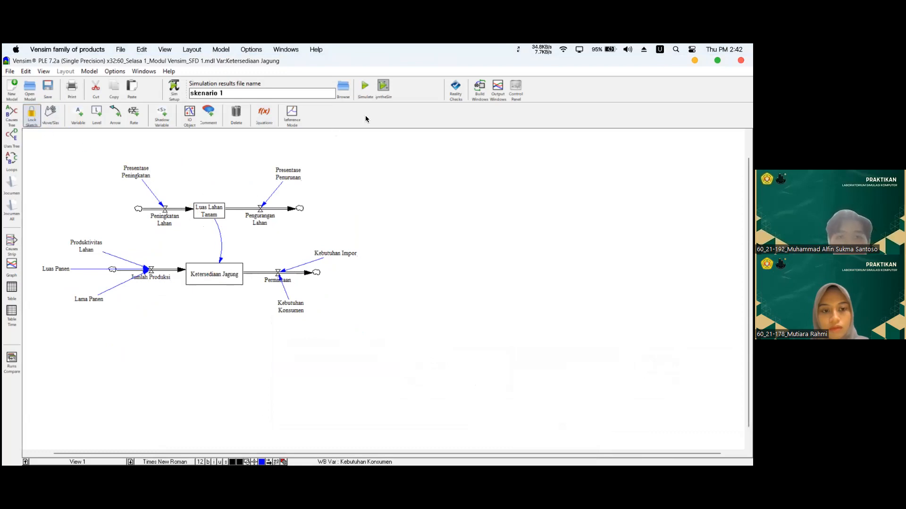
# Simulate the whole SFD 1 model and save the results as a new dataset named skenario, without overwriting skenario 1.
pyautogui.hotkey('ctrl', 'a')
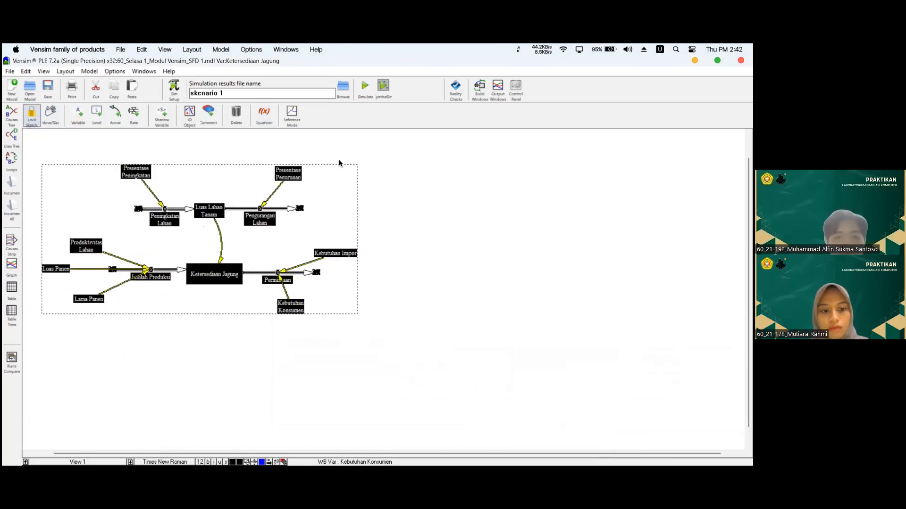
pyautogui.click(365, 86)
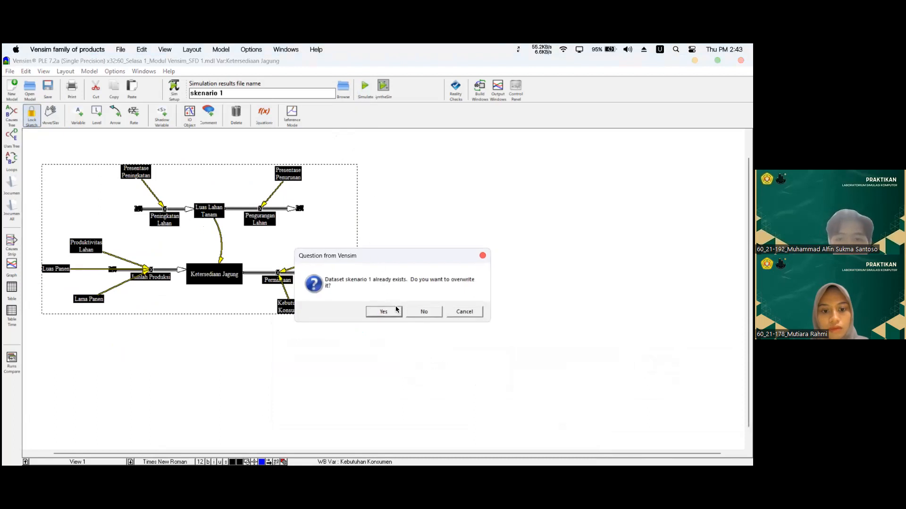
pyautogui.click(411, 313)
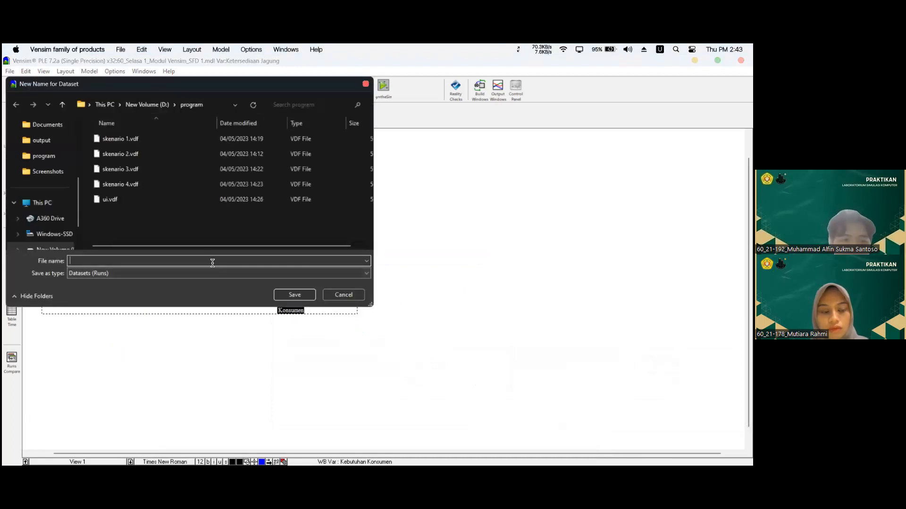
pyautogui.write('skenari')
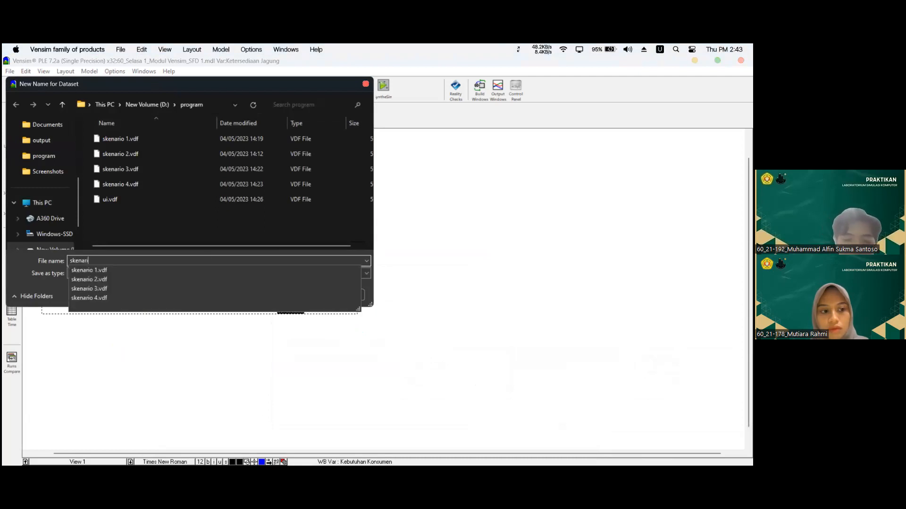
pyautogui.write('o')
pyautogui.press('Return')
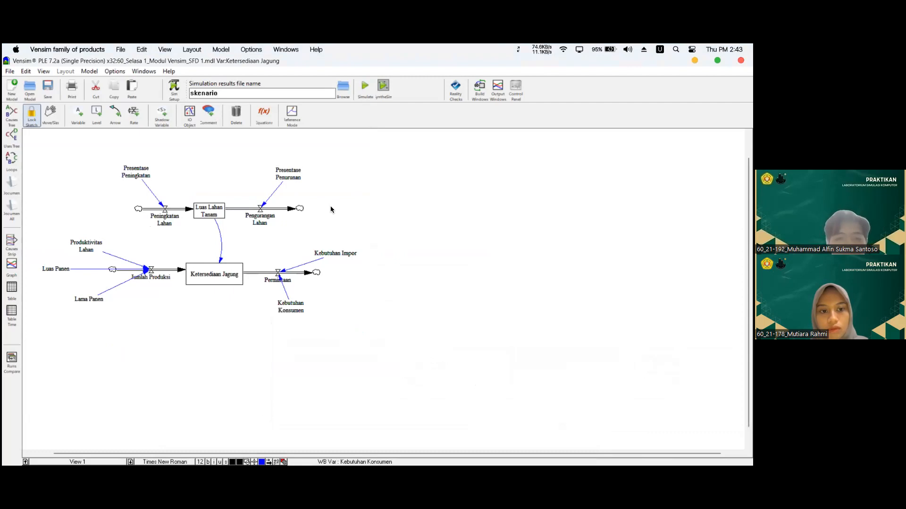
# Examine the graph with all 26 lines and the yearly value table for every variable in SFD 1.
pyautogui.hotkey('ctrl', 'a')
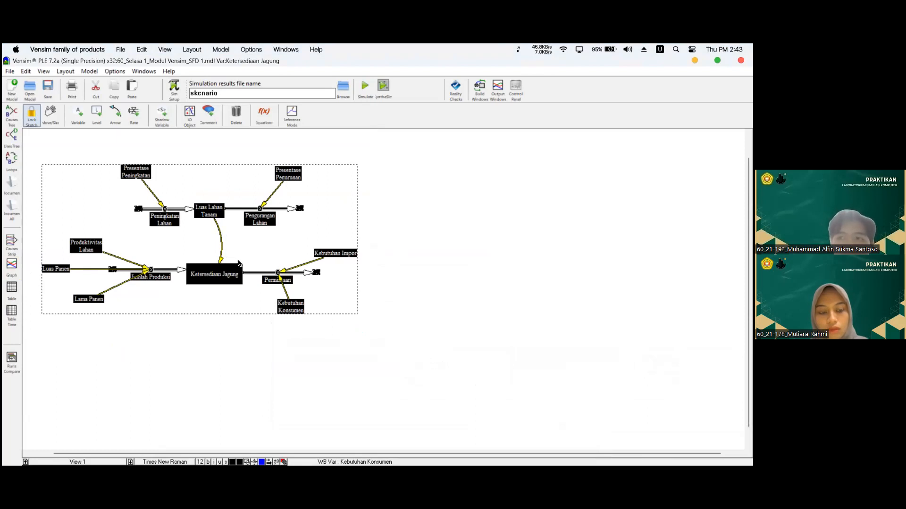
pyautogui.click(11, 265)
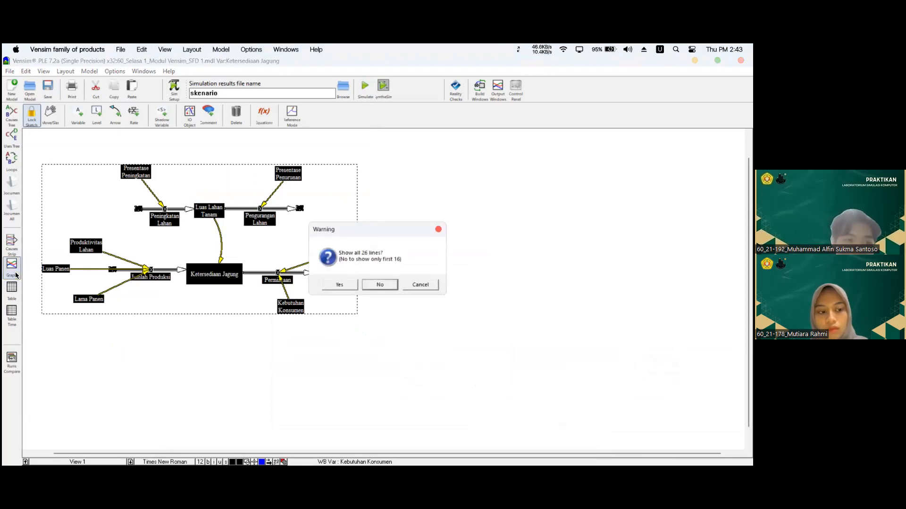
pyautogui.click(339, 285)
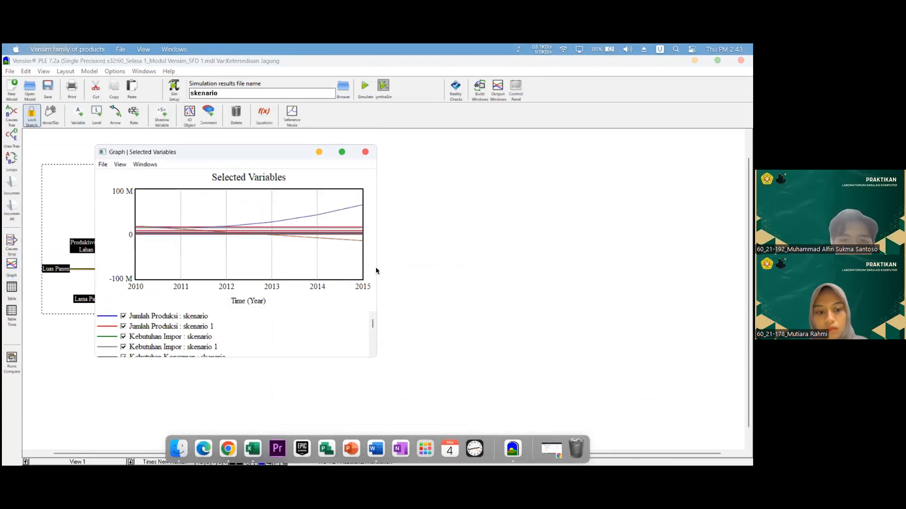
pyautogui.moveTo(379, 269); pyautogui.dragTo(415, 268)
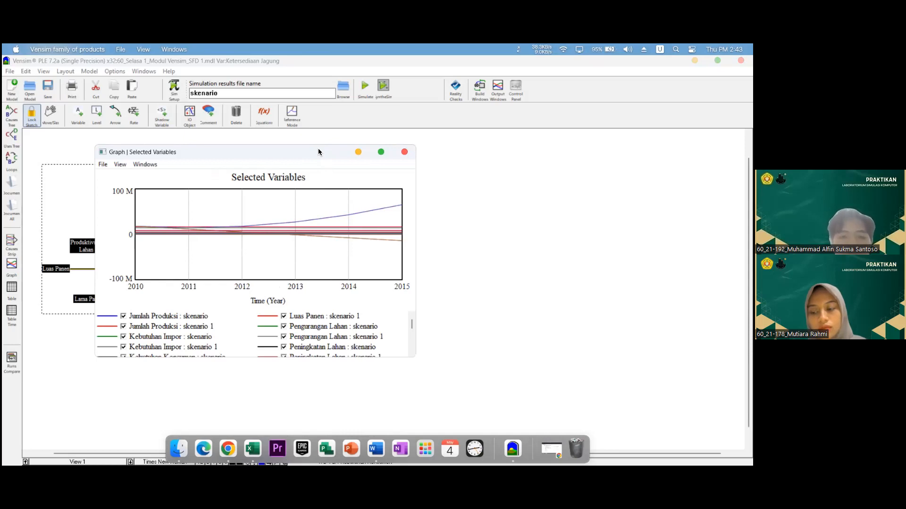
pyautogui.moveTo(318, 149); pyautogui.dragTo(448, 122)
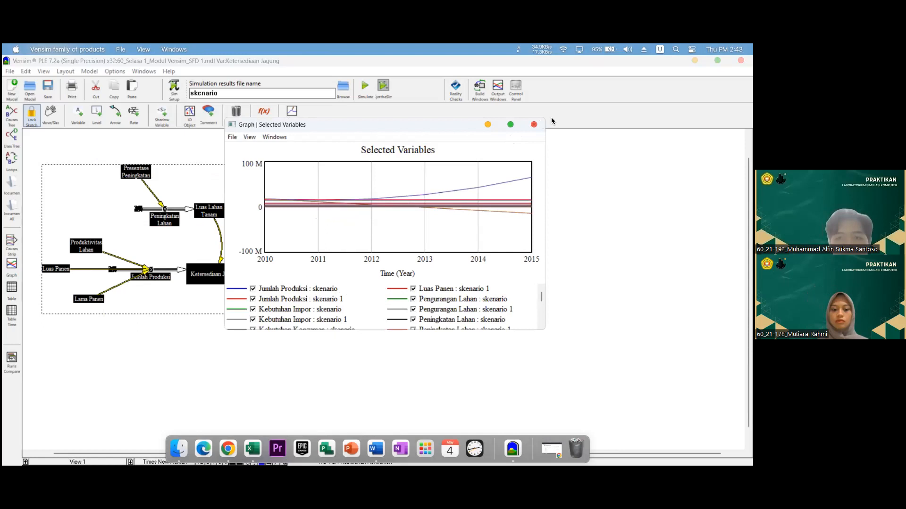
pyautogui.click(535, 124)
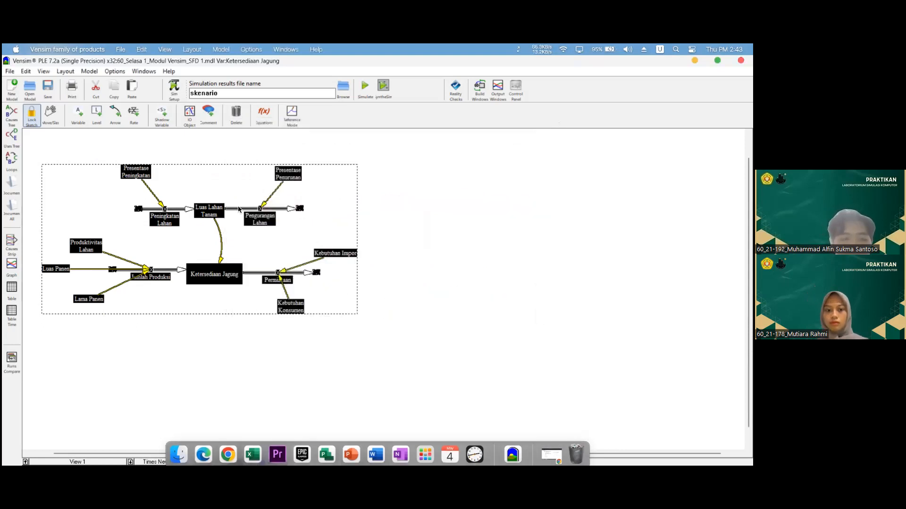
pyautogui.click(12, 287)
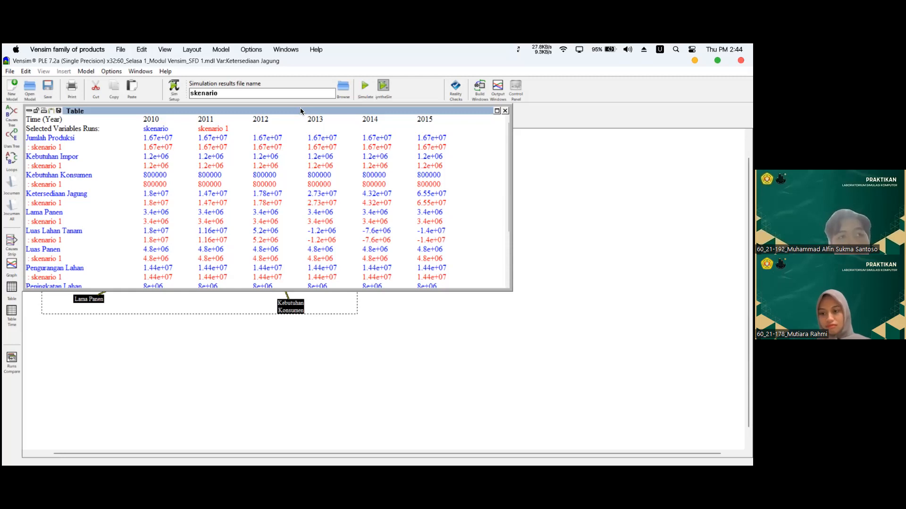
pyautogui.click(504, 111)
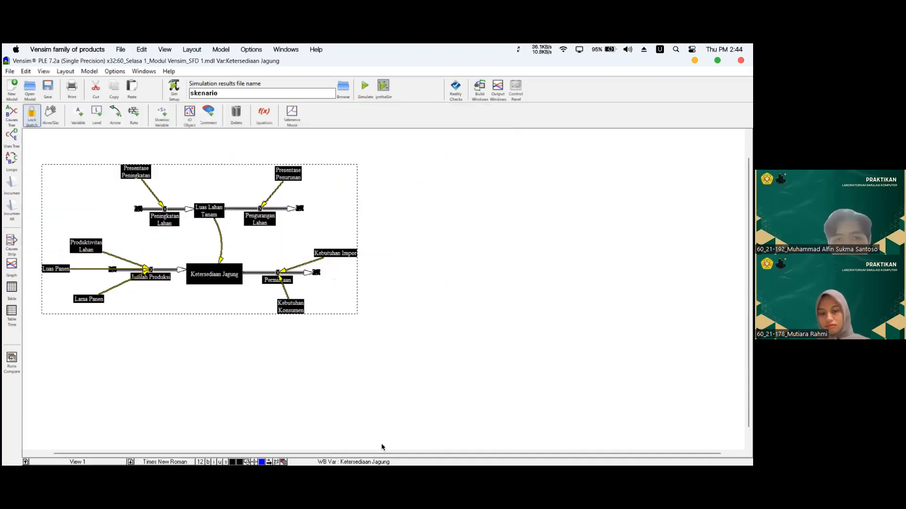
# Open the 60_Selasa 1_Modul Vensim_SFD 2 model from the program folder.
pyautogui.moveTo(368, 447)
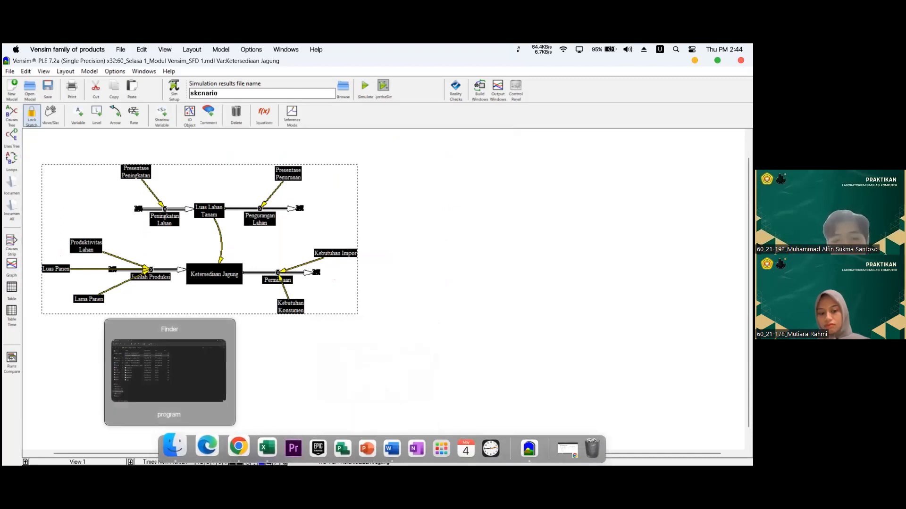
pyautogui.click(174, 447)
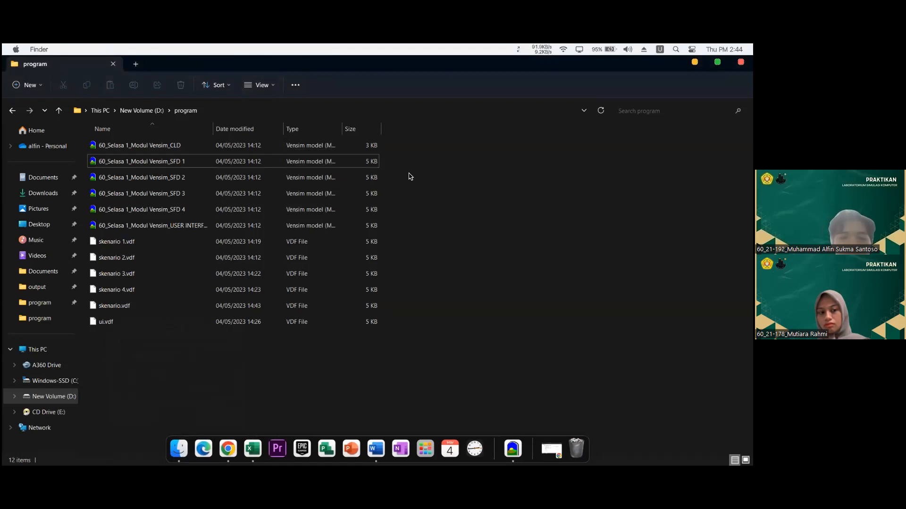
pyautogui.doubleClick(358, 184)
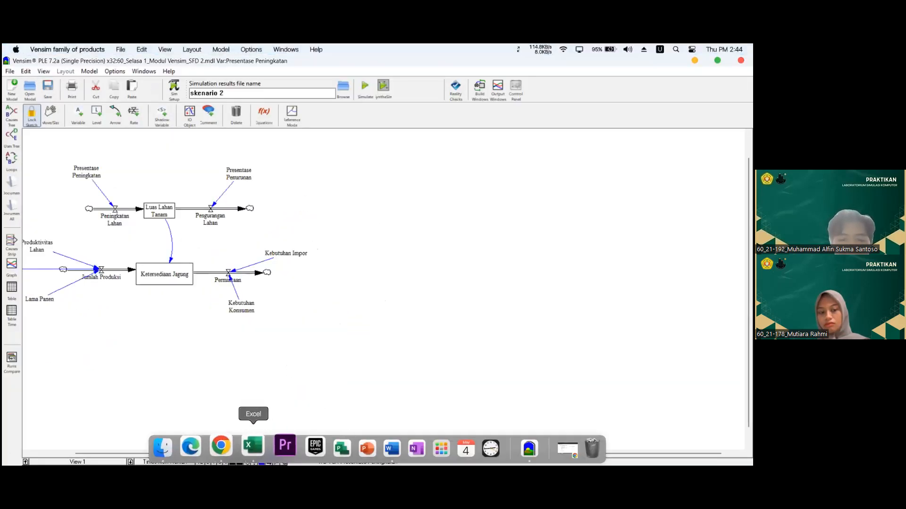
# Compare the skenario 2 value of Persentase Peningkatan in the Excel workbook with the Presentase Peningkatan equation in Vensim's SFD 2 model.
pyautogui.click(253, 448)
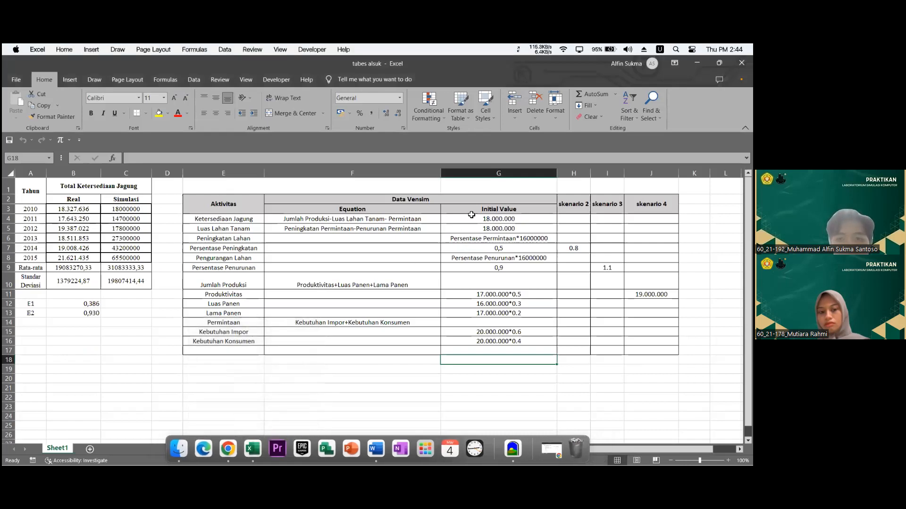
pyautogui.click(564, 247)
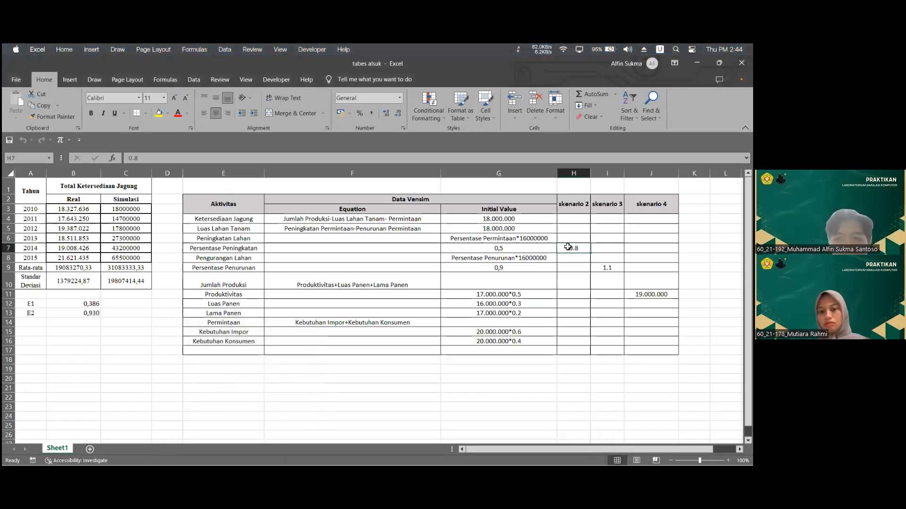
pyautogui.moveTo(427, 447)
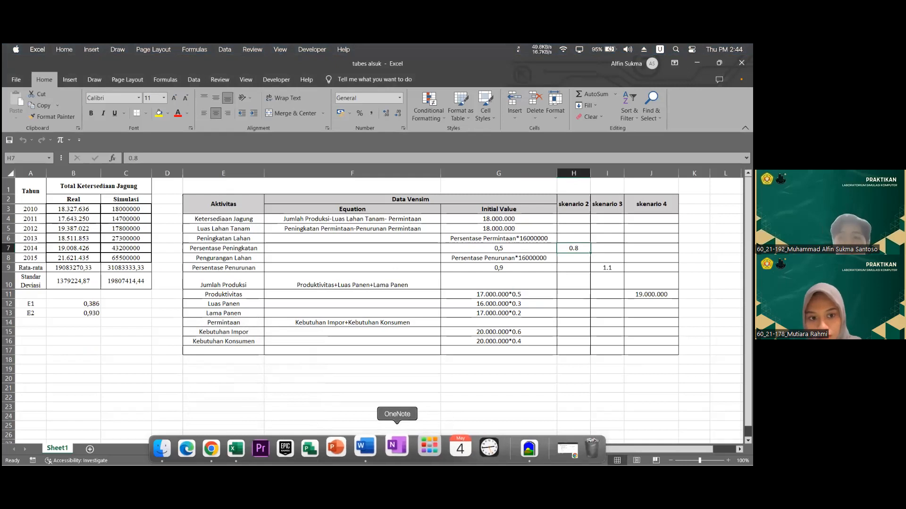
pyautogui.moveTo(522, 447)
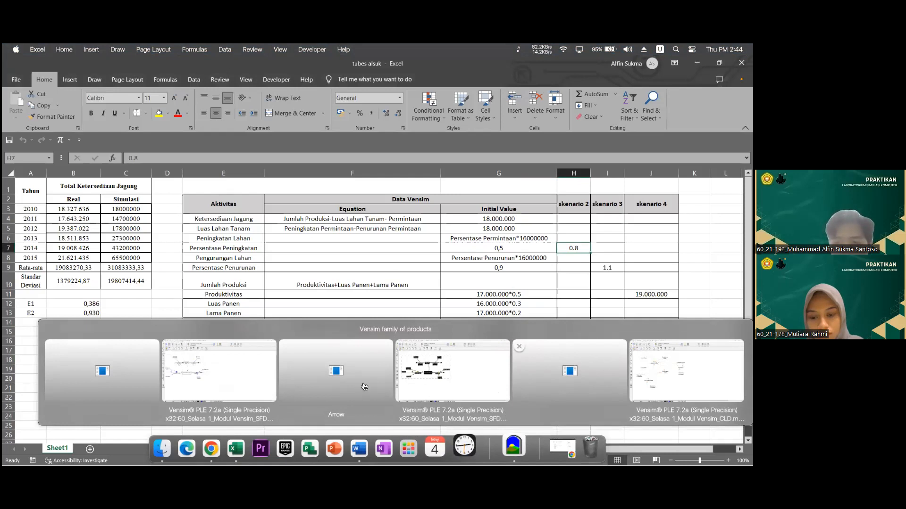
pyautogui.click(245, 380)
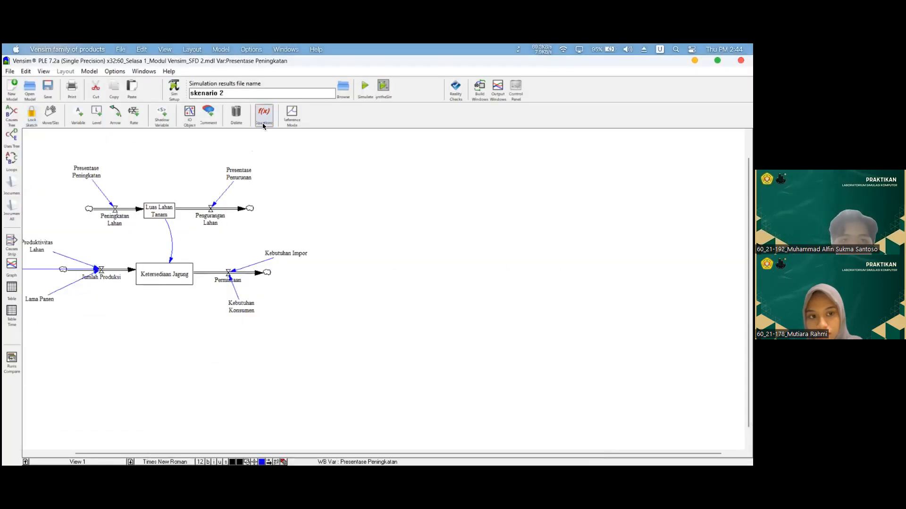
pyautogui.click(90, 176)
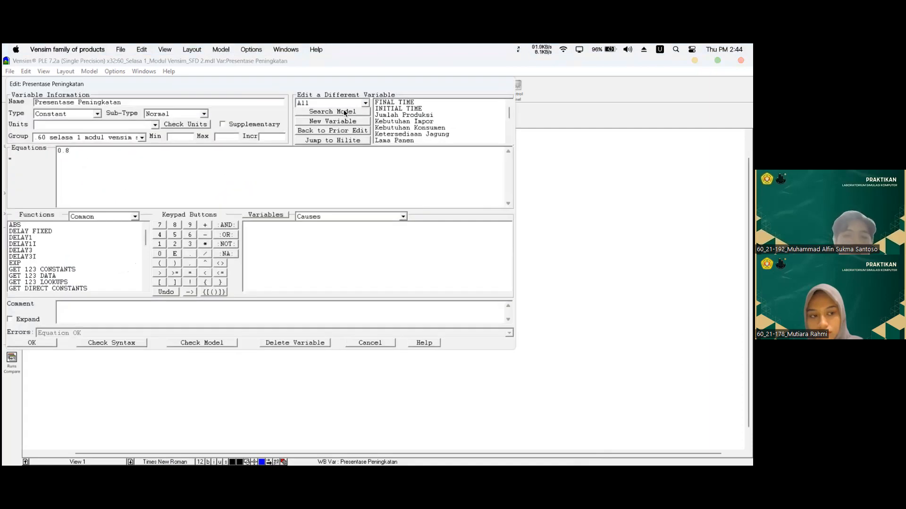
pyautogui.click(40, 340)
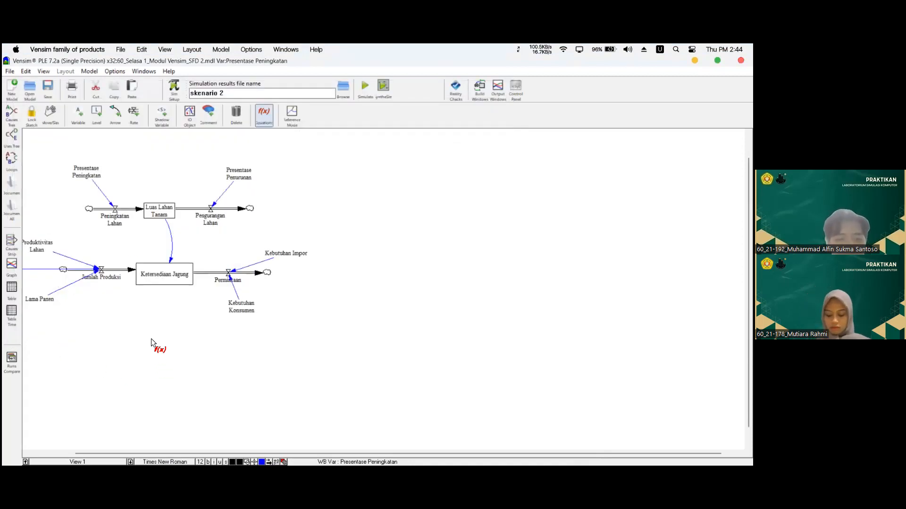
# Lock the SFD 2 sketch and simulate the whole model, overwriting the existing skenario 2 dataset.
pyautogui.click(34, 121)
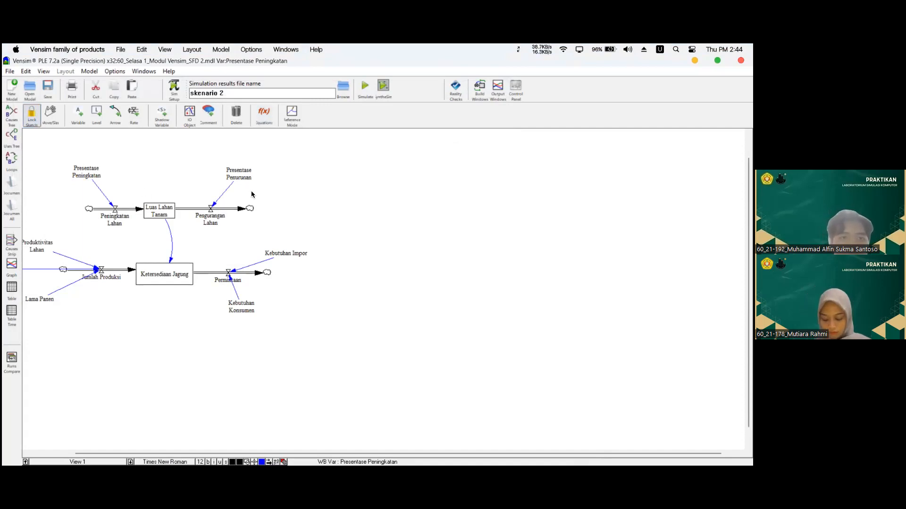
pyautogui.hotkey('ctrl', 'a')
pyautogui.click(366, 87)
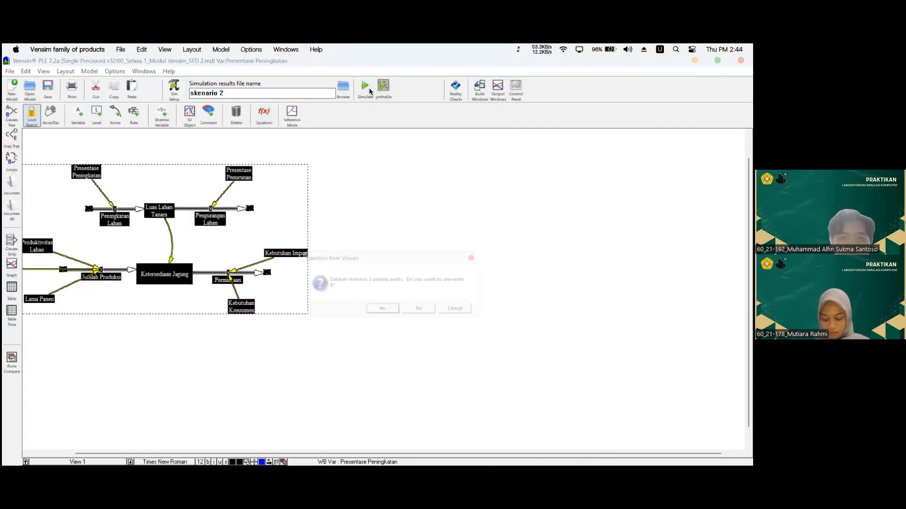
pyautogui.click(377, 310)
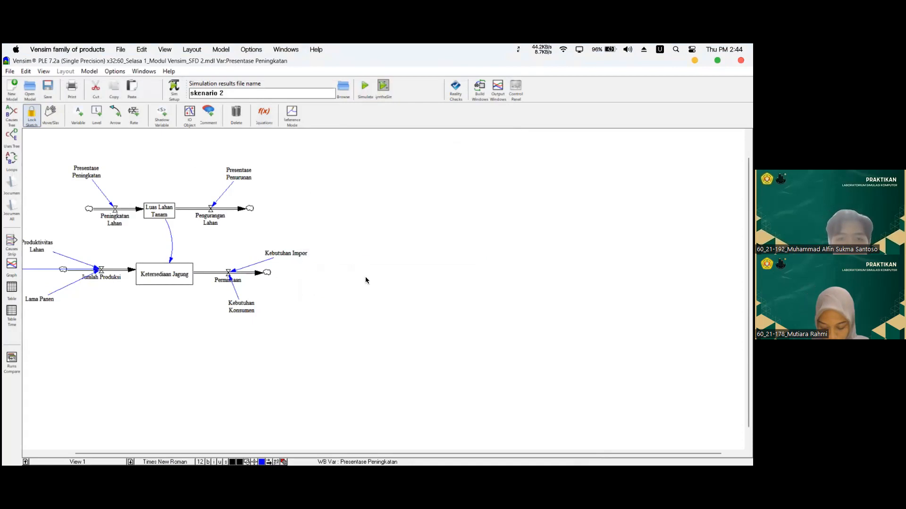
# Examine the skenario 2 graph and yearly value table for all variables in SFD 2.
pyautogui.click(11, 265)
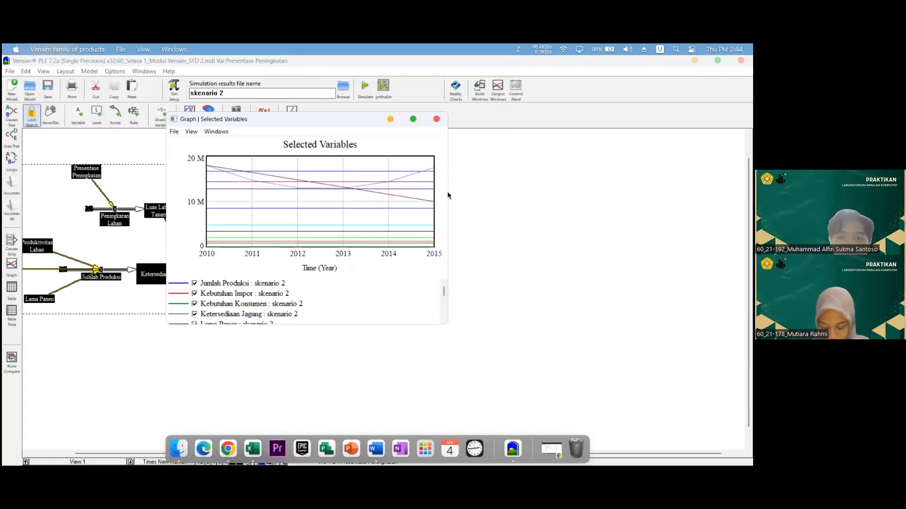
pyautogui.moveTo(450, 195); pyautogui.dragTo(461, 197)
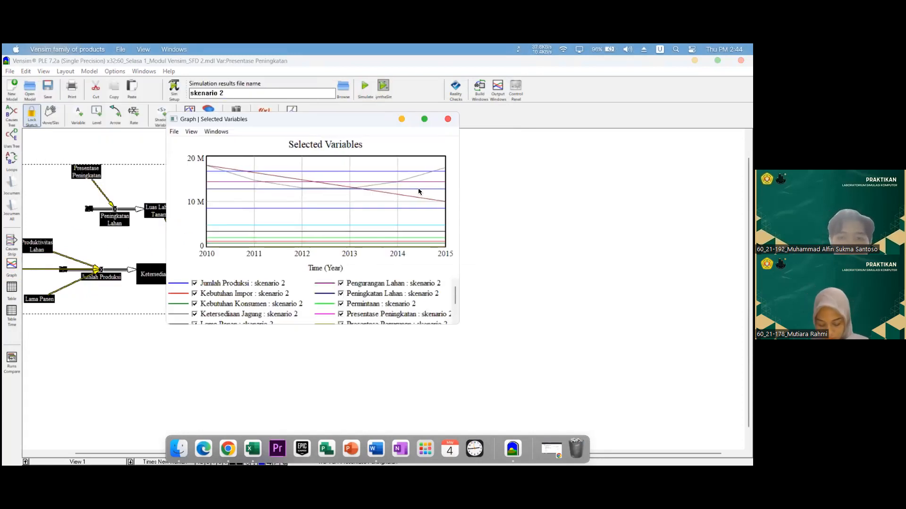
pyautogui.click(449, 120)
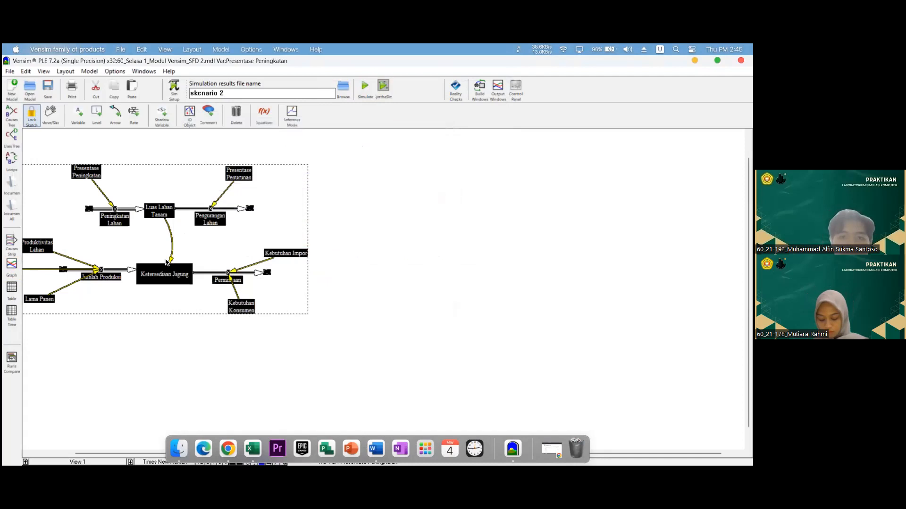
pyautogui.click(14, 287)
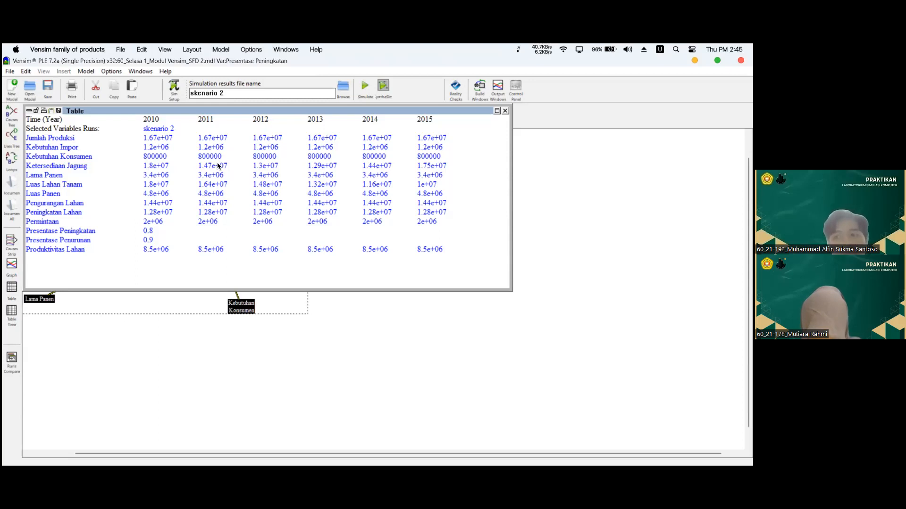
# Close the skenario 2 value table and open the 60_Selasa 1_Modul Vensim_USER INTERFACE model from the program folder.
pyautogui.click(503, 110)
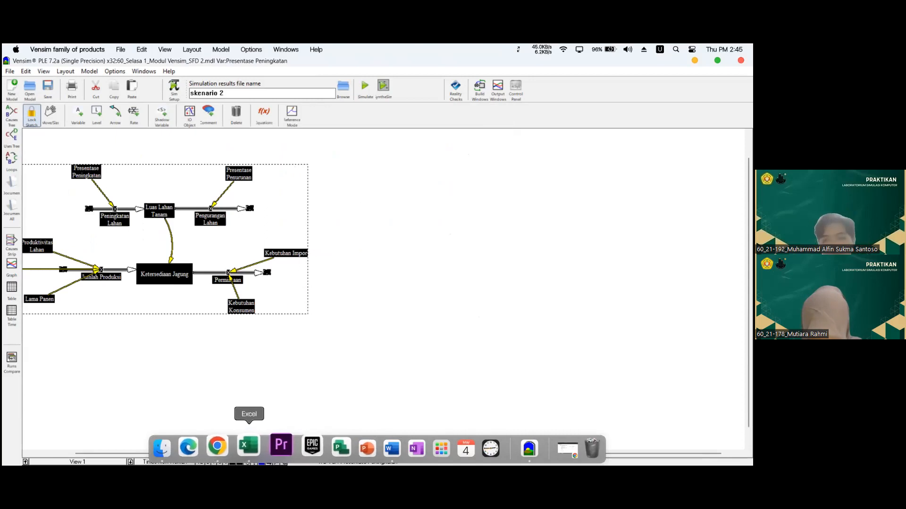
pyautogui.click(174, 446)
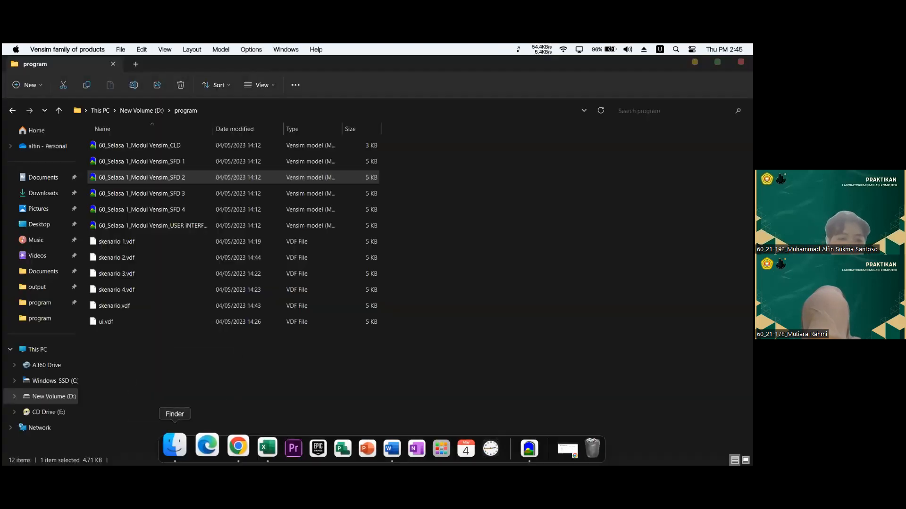
pyautogui.click(383, 219)
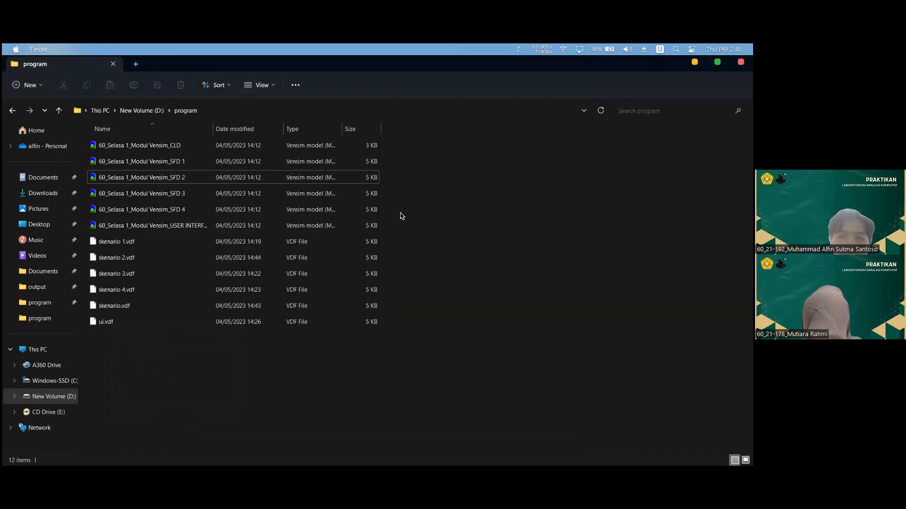
pyautogui.doubleClick(349, 226)
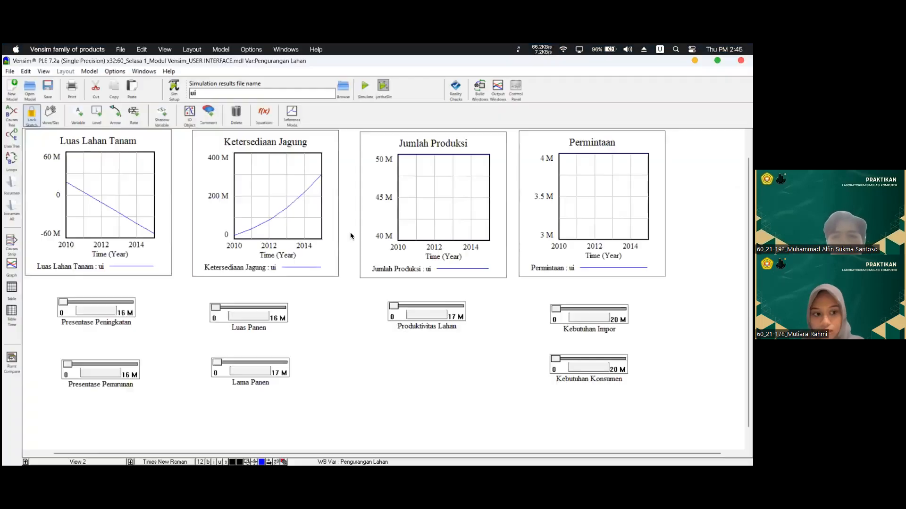
# Examine the stock-flow diagram in View 1 and the dashboard of graphs and sliders in View 2.
pyautogui.click(78, 462)
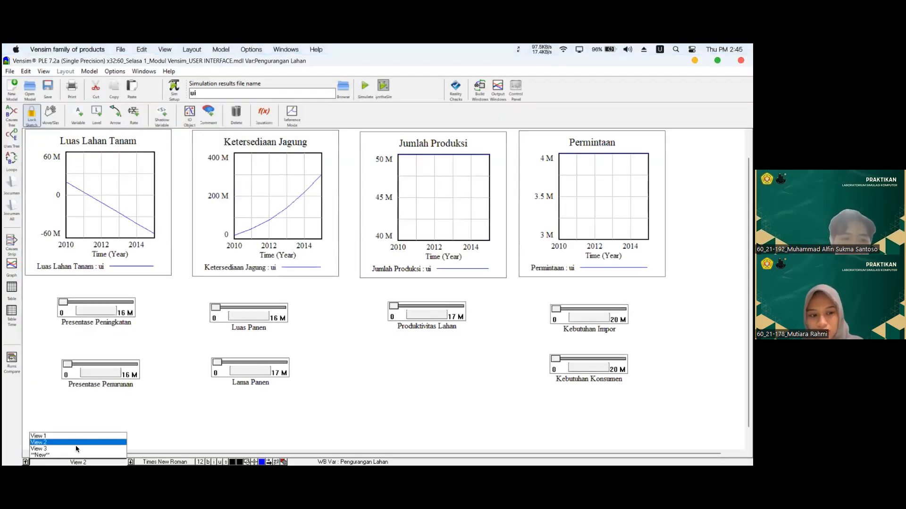
pyautogui.click(79, 436)
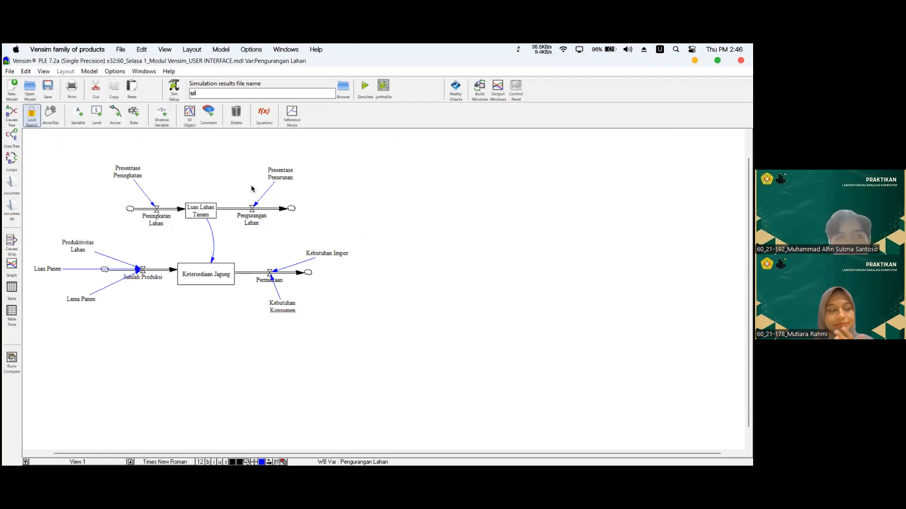
pyautogui.click(264, 114)
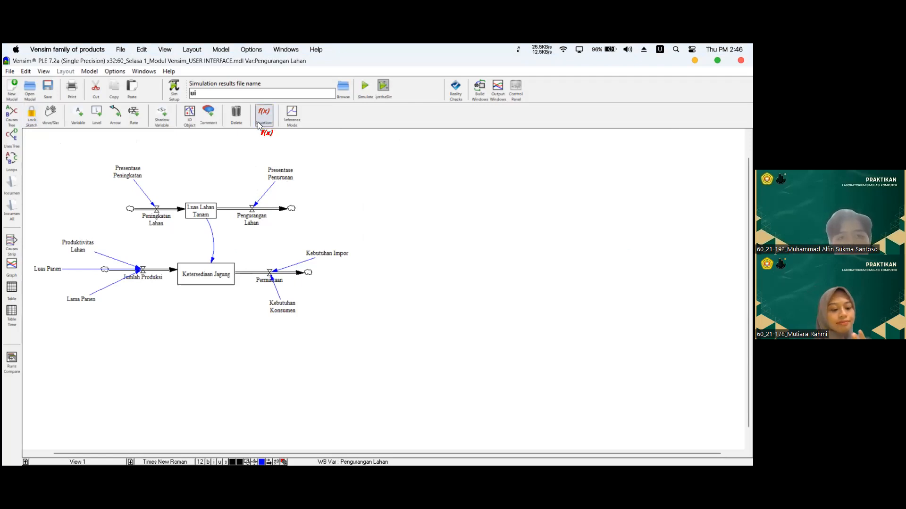
pyautogui.click(37, 124)
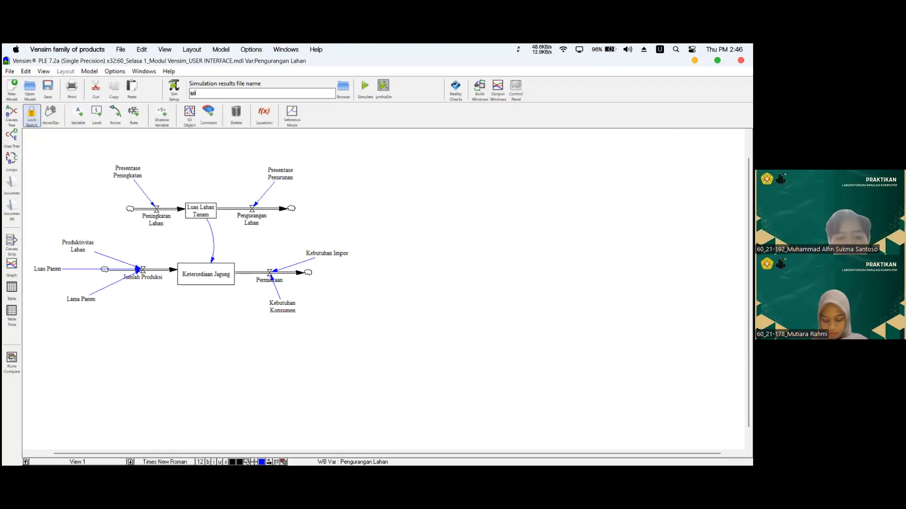
pyautogui.click(81, 462)
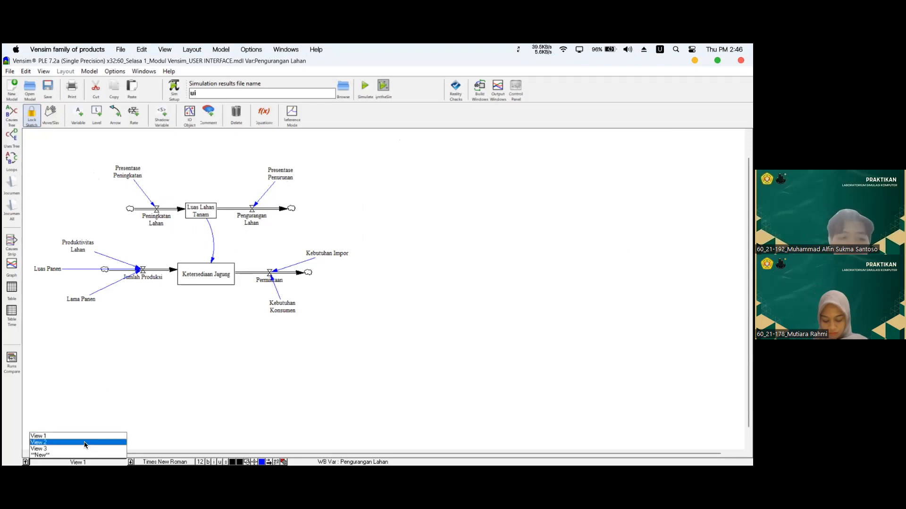
pyautogui.click(87, 443)
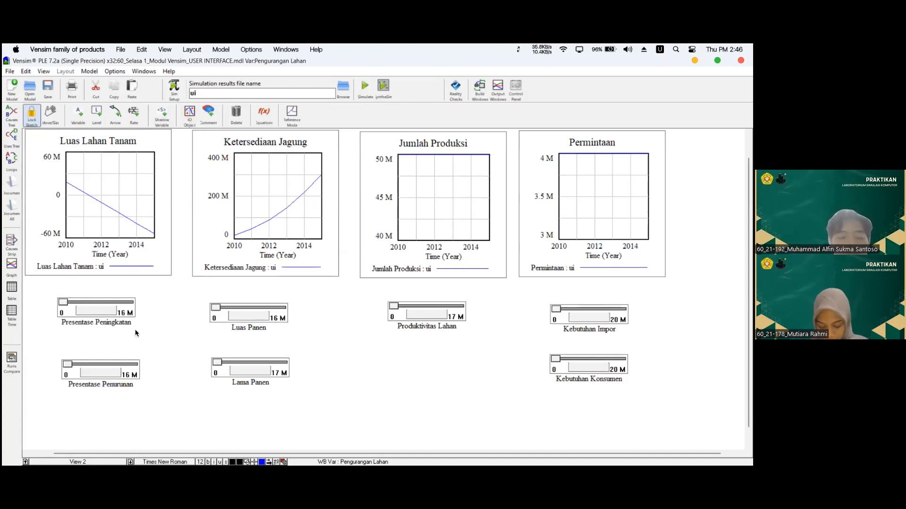
pyautogui.click(95, 462)
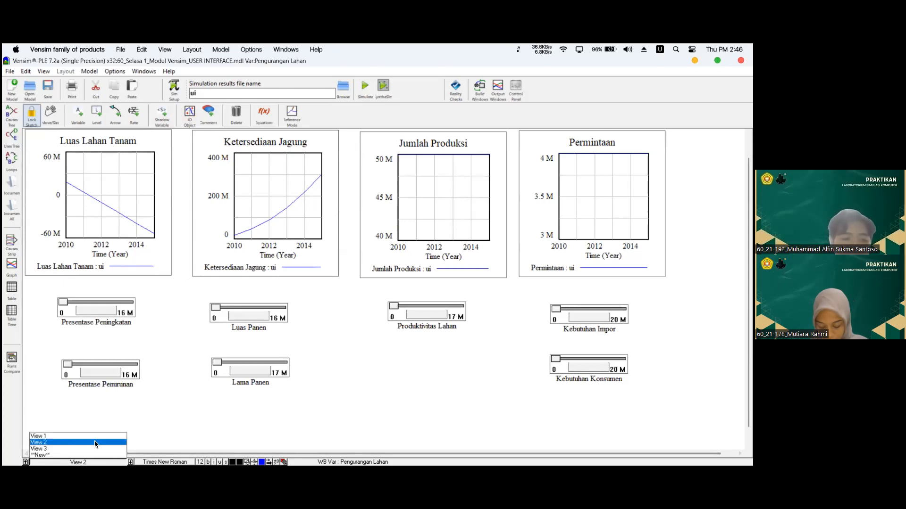
pyautogui.click(95, 435)
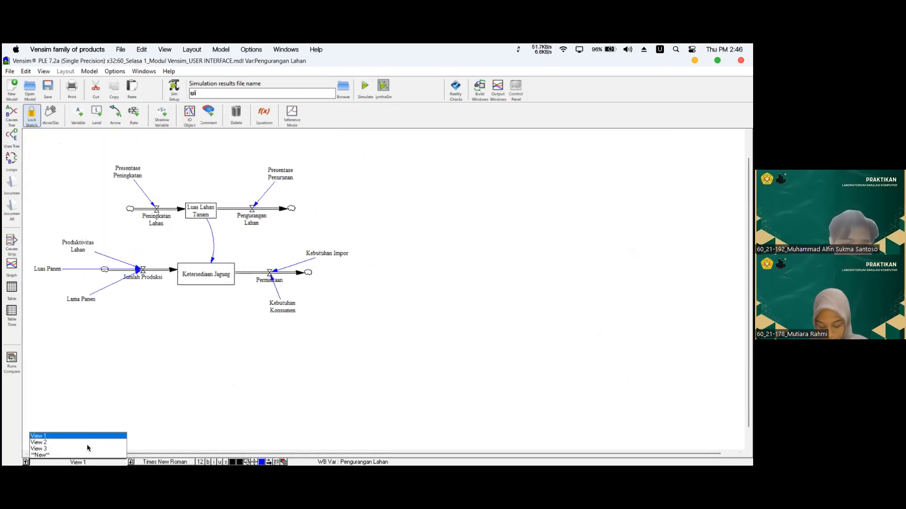
pyautogui.click(87, 443)
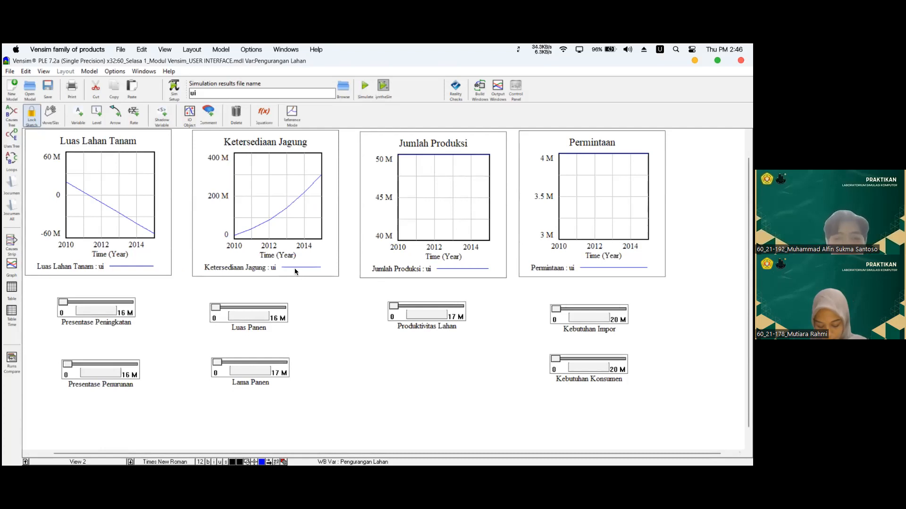
# Start SyntheSim, overwriting the ui dataset, and set Presentase Peningkatan to about 6.687 M and Presentase Penurunan to about 4.776 M.
pyautogui.click(373, 90)
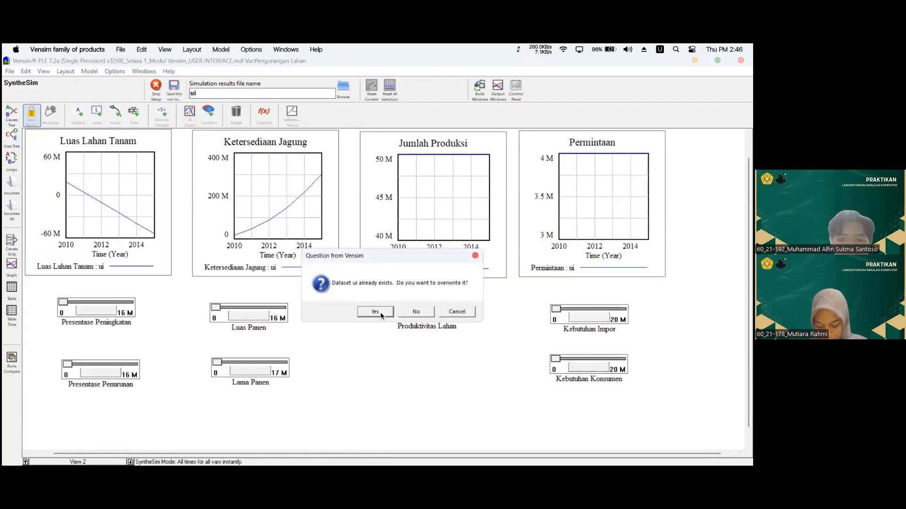
pyautogui.click(375, 312)
pyautogui.moveTo(66, 303); pyautogui.dragTo(90, 302)
pyautogui.moveTo(73, 364); pyautogui.dragTo(88, 364)
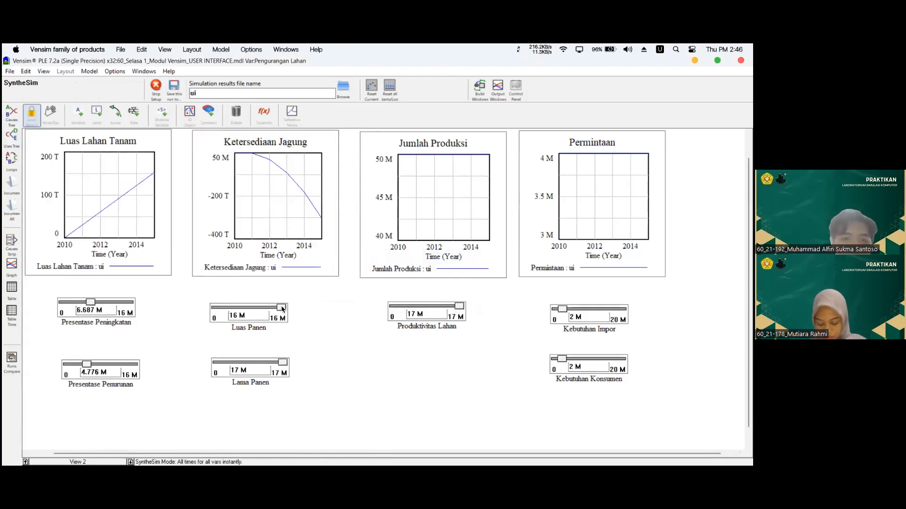
# Set Luas Panen to about 10.51 M, Lama Panen to about 11.16 M and Produktivitas Lahan to about 8.246 M, and stop SyntheSim.
pyautogui.moveTo(282, 309); pyautogui.dragTo(276, 309)
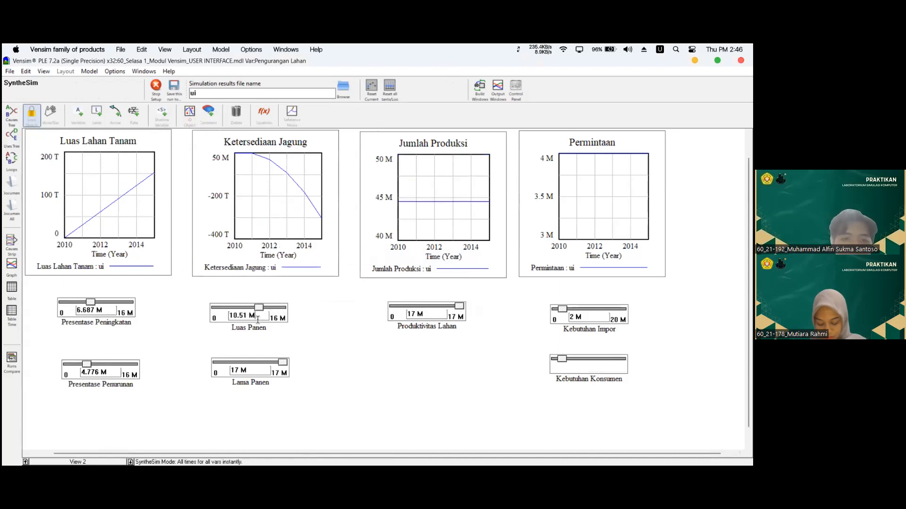
pyautogui.moveTo(282, 362); pyautogui.dragTo(260, 362)
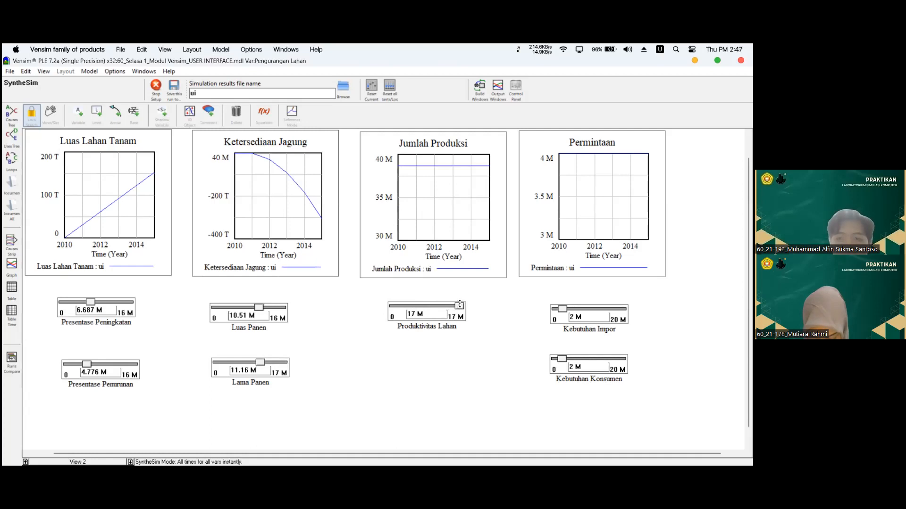
pyautogui.moveTo(459, 307); pyautogui.dragTo(429, 306)
pyautogui.click(567, 312)
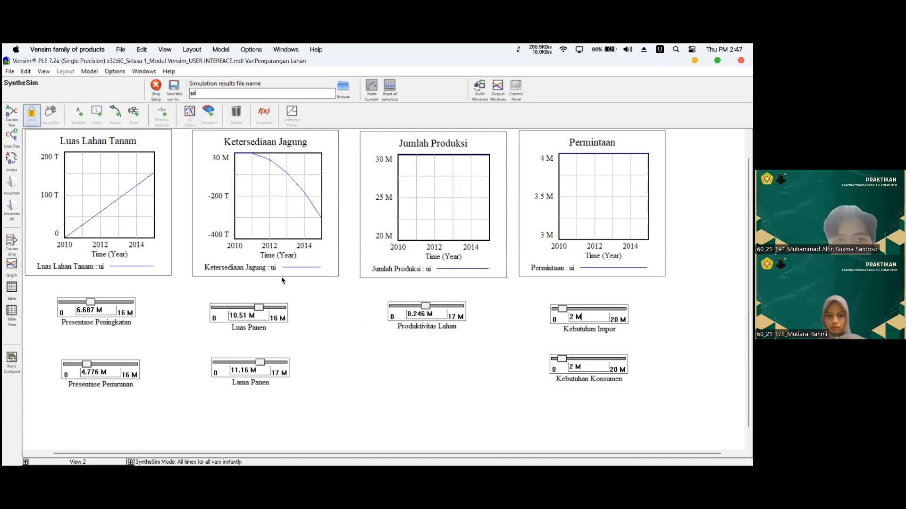
pyautogui.click(156, 96)
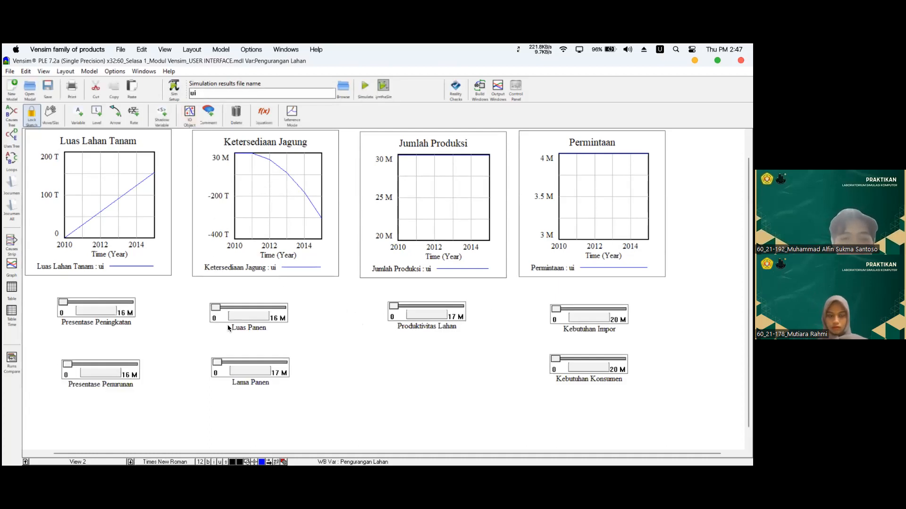
# Switch to the PPT PRESENTASI TUBES SISKOM_60 deck in Google Slides and start its slideshow from the title slide.
pyautogui.moveTo(254, 445)
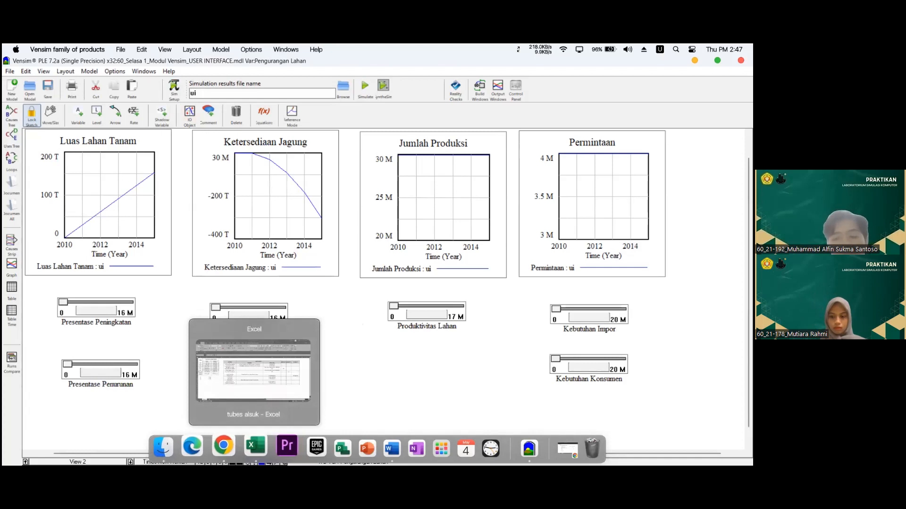
pyautogui.moveTo(223, 446)
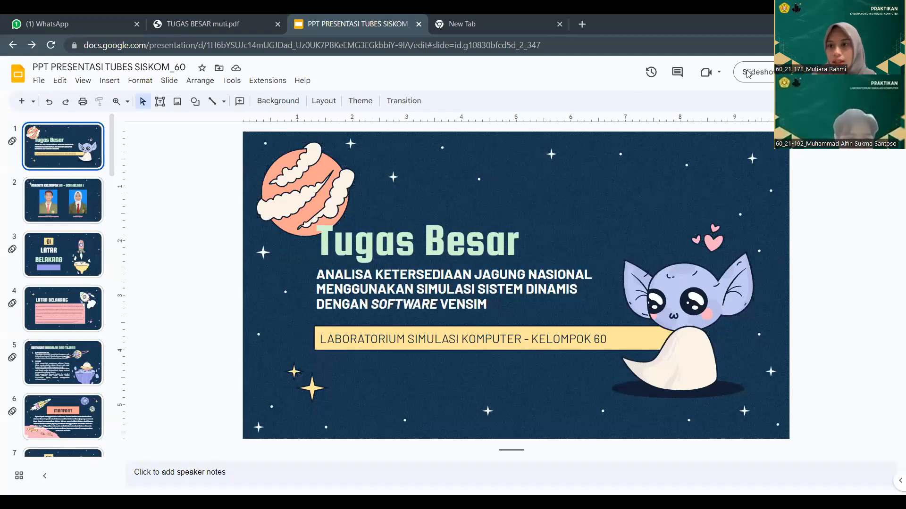
pyautogui.click(748, 74)
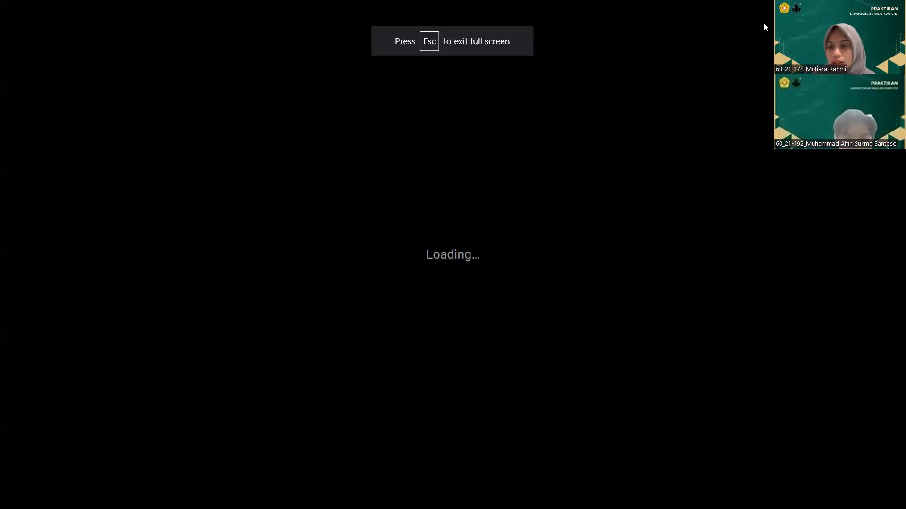